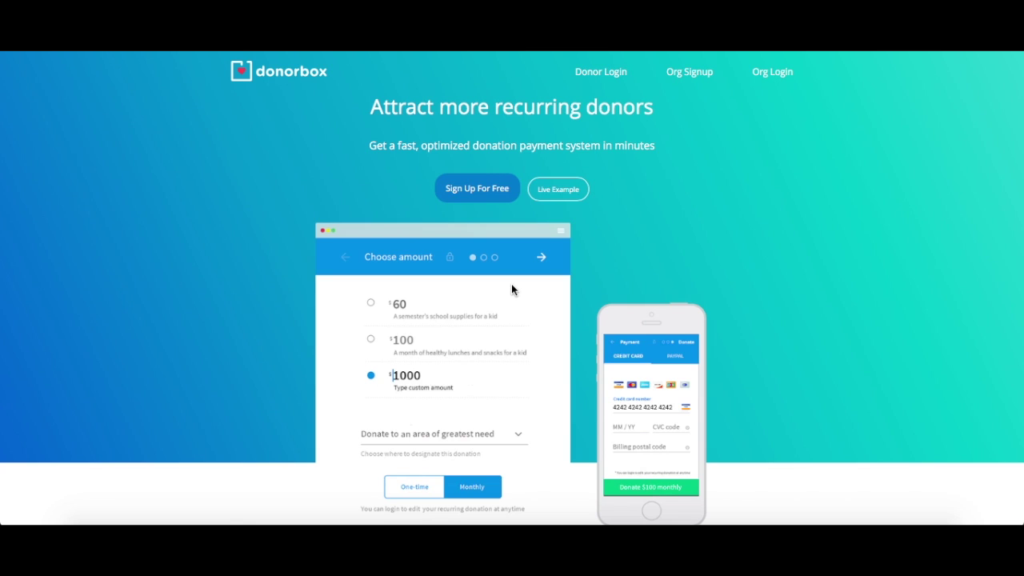
Start the organization sign-up with name 'Nonprofit Organization', an email address and the account password.
left_click(478, 190)
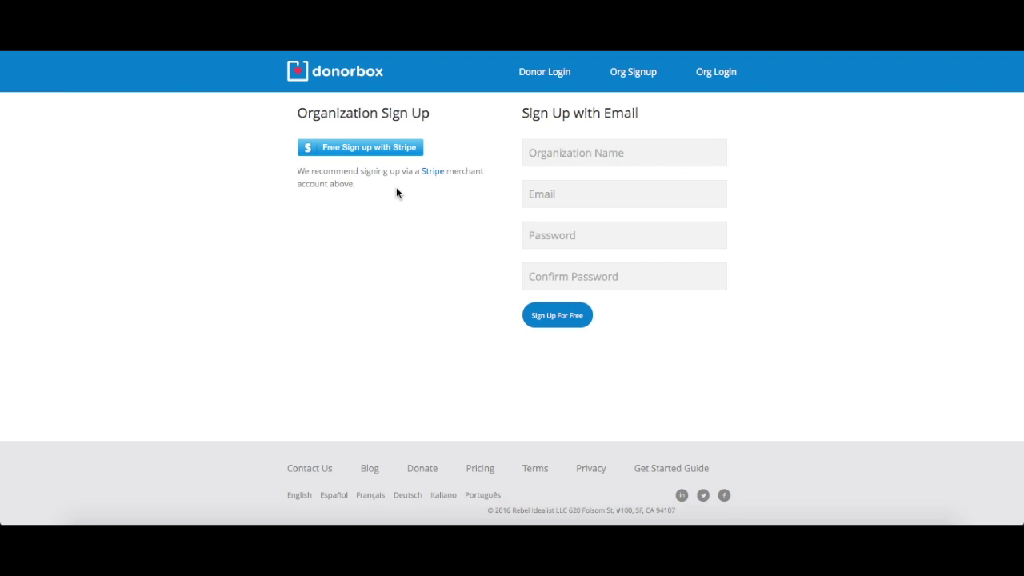
left_click(562, 155)
type("Nonpro")
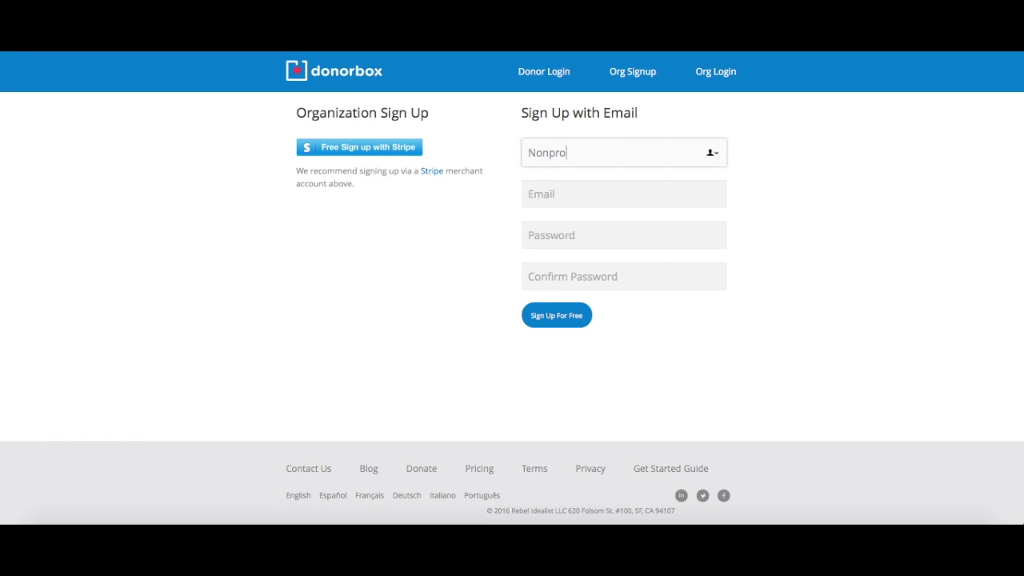
type("fit Organization")
key("Tab")
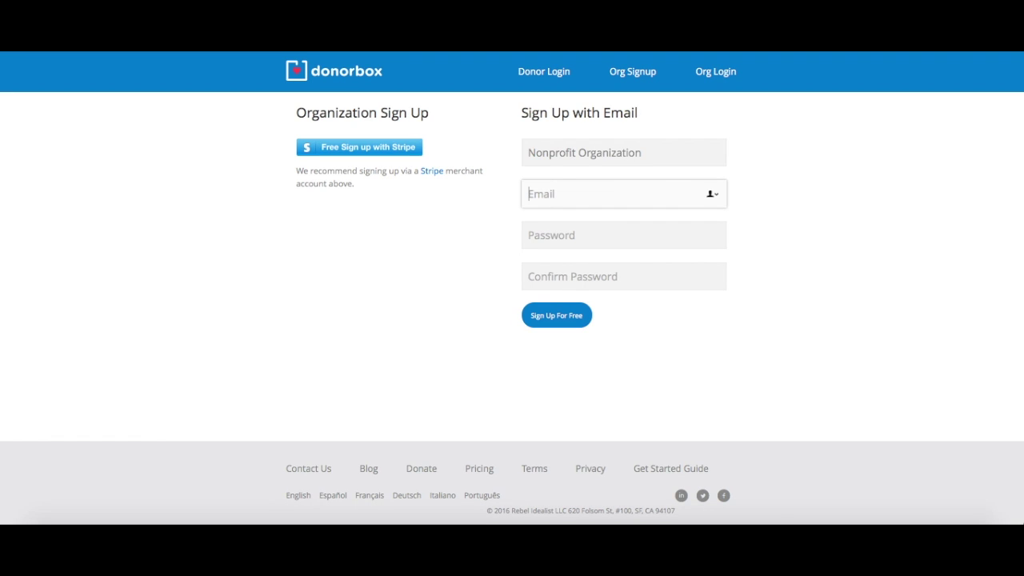
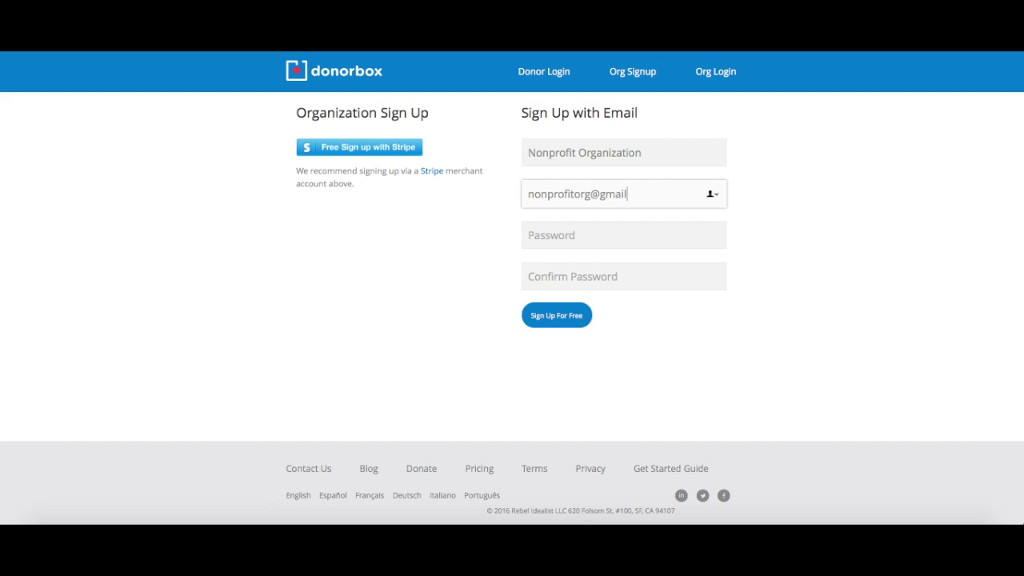
left_click(548, 232)
type("password")
key("Tab")
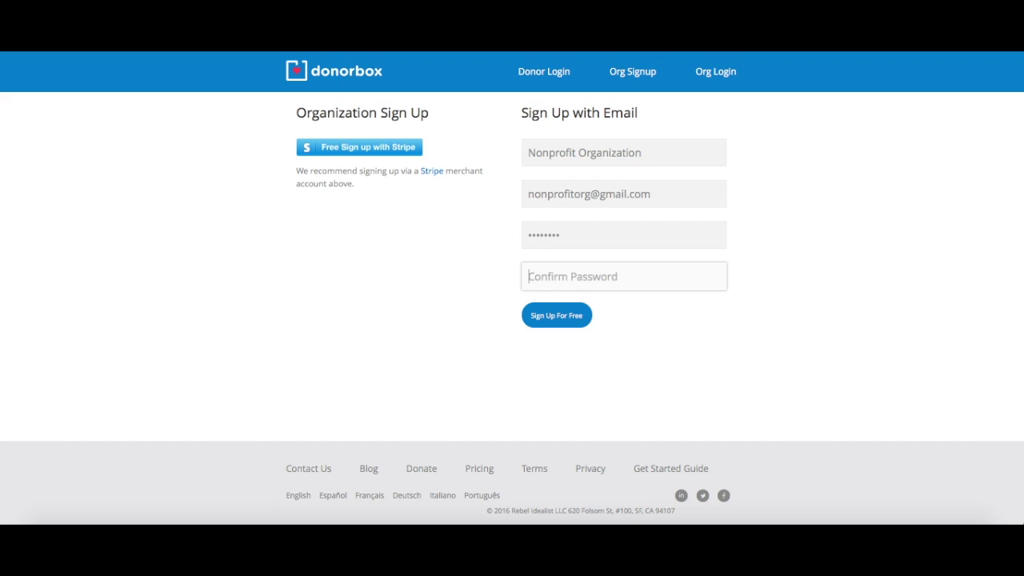
Confirm the password, submit the sign-up, dismiss the welcome banner and begin connecting Stripe.
type("password")
left_click(568, 316)
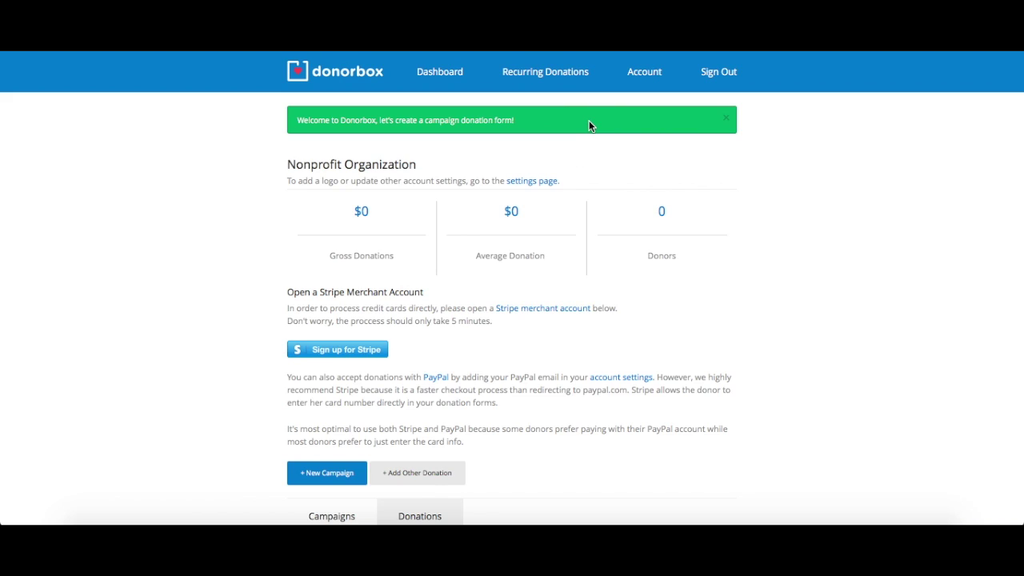
left_click(727, 122)
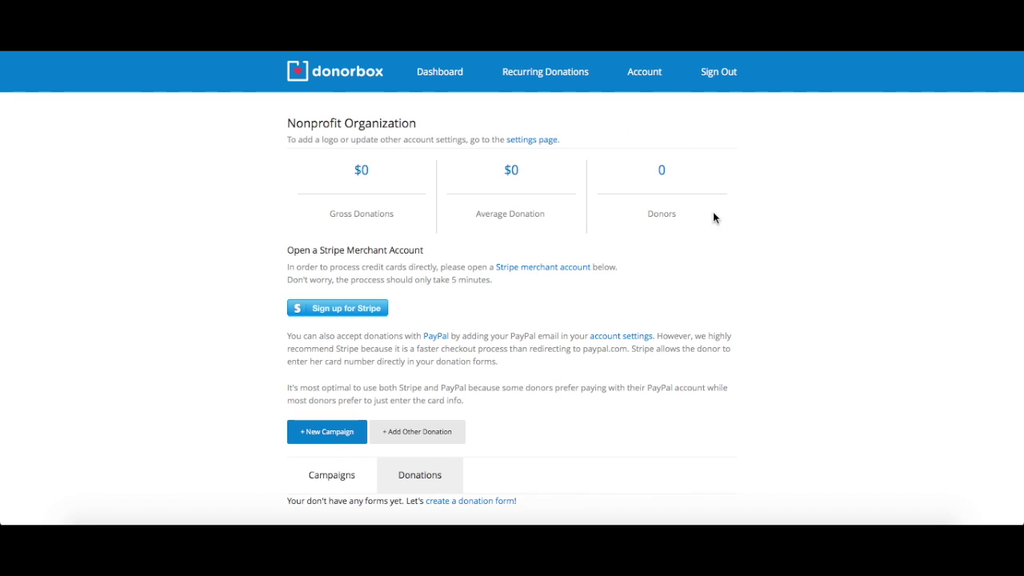
left_click(356, 312)
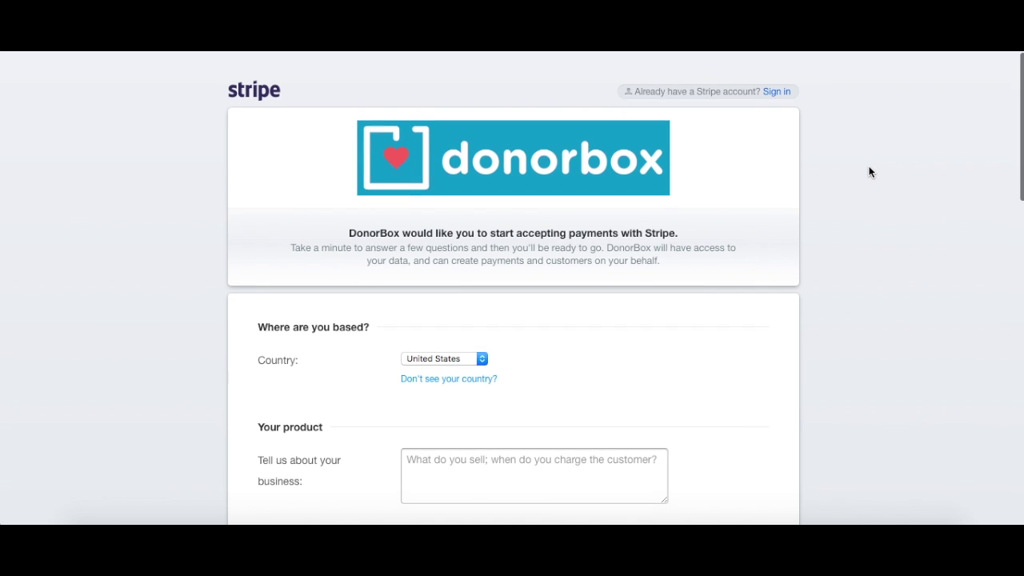
scroll(869, 172, "down", 5)
scroll(870, 172, "down", 6)
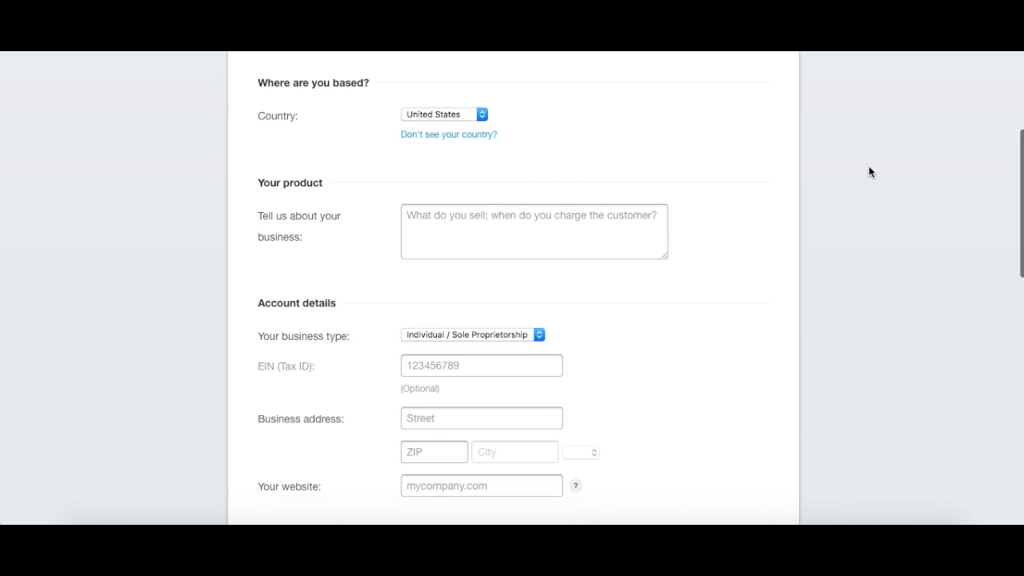
scroll(869, 172, "down", 10)
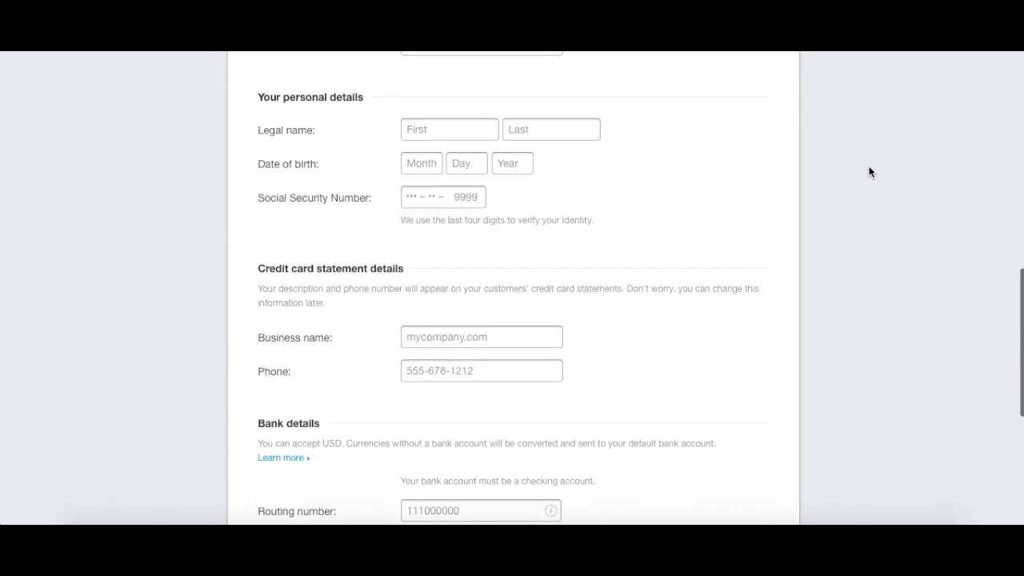
scroll(869, 172, "down", 1)
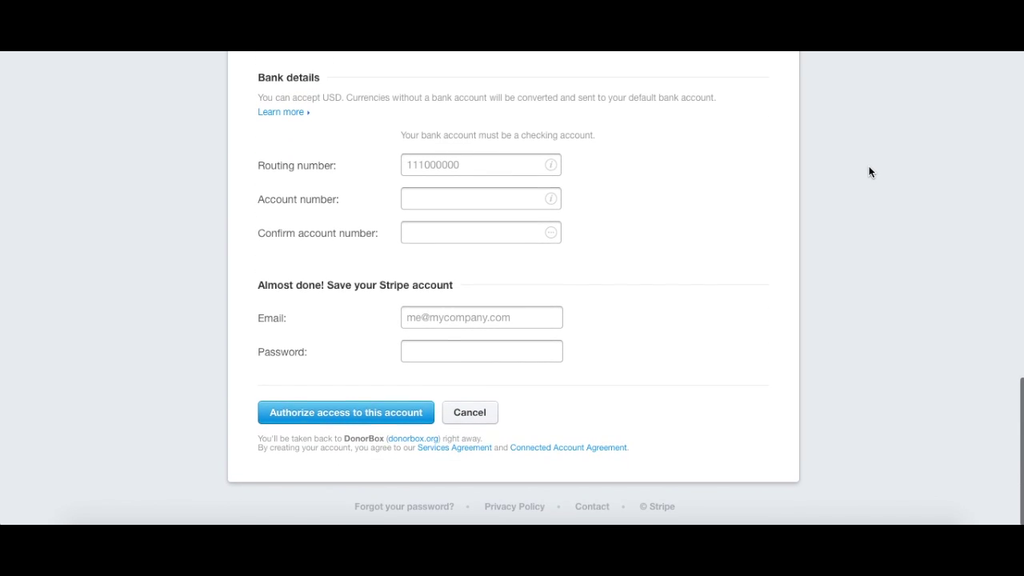
scroll(869, 172, "up", 15)
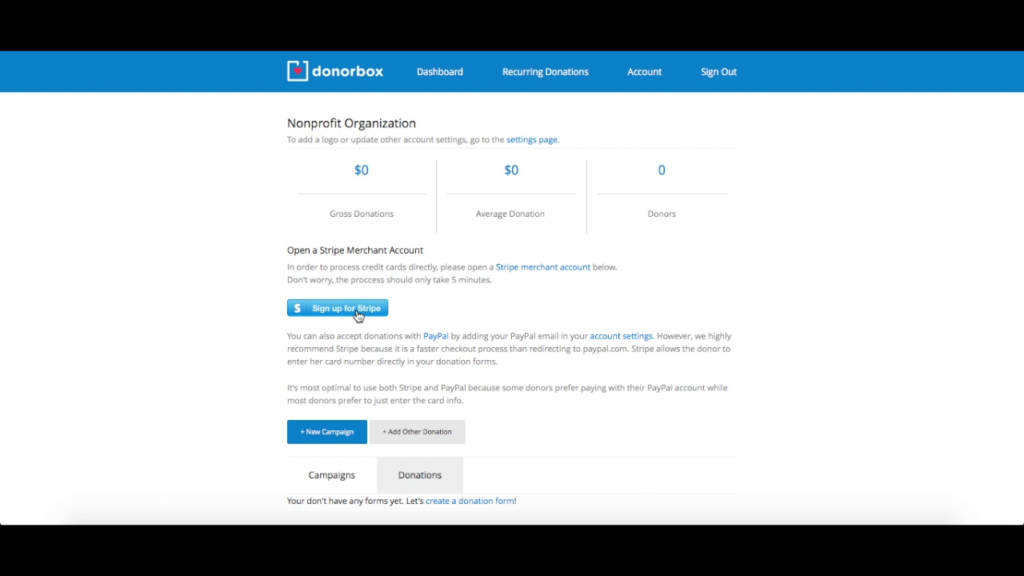
Create a new campaign titled 'Nonprofit Campaign' described as 'Your contributions will help support a nonprofit organization.'.
scroll(356, 315, "down", 3)
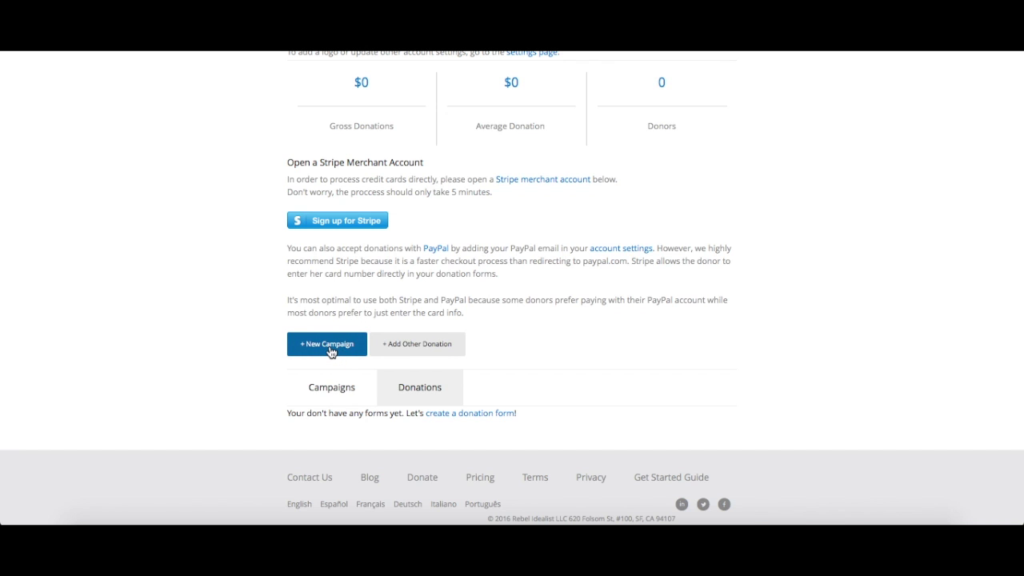
left_click(331, 352)
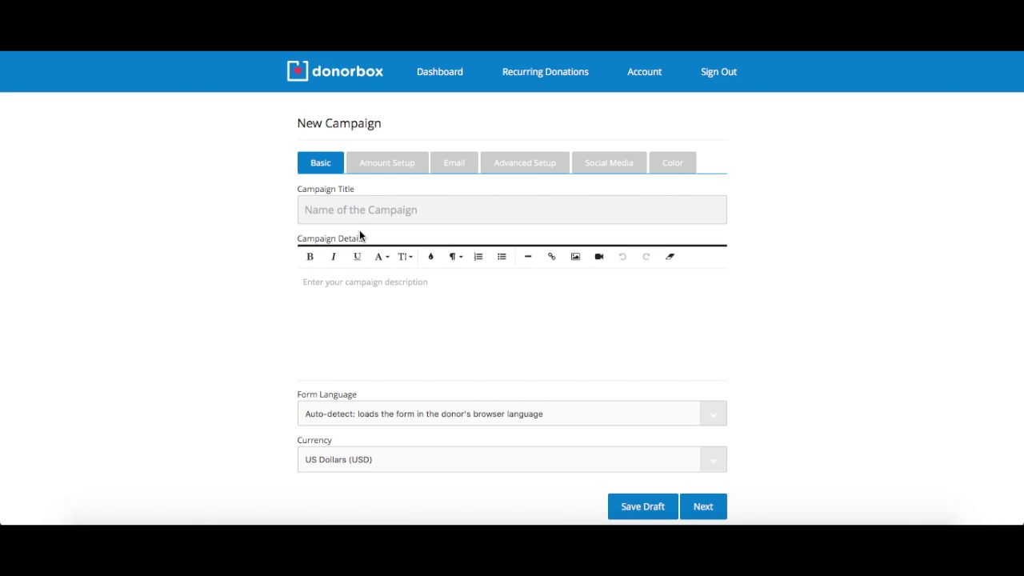
left_click(349, 210)
type("Nonprofit Campaign")
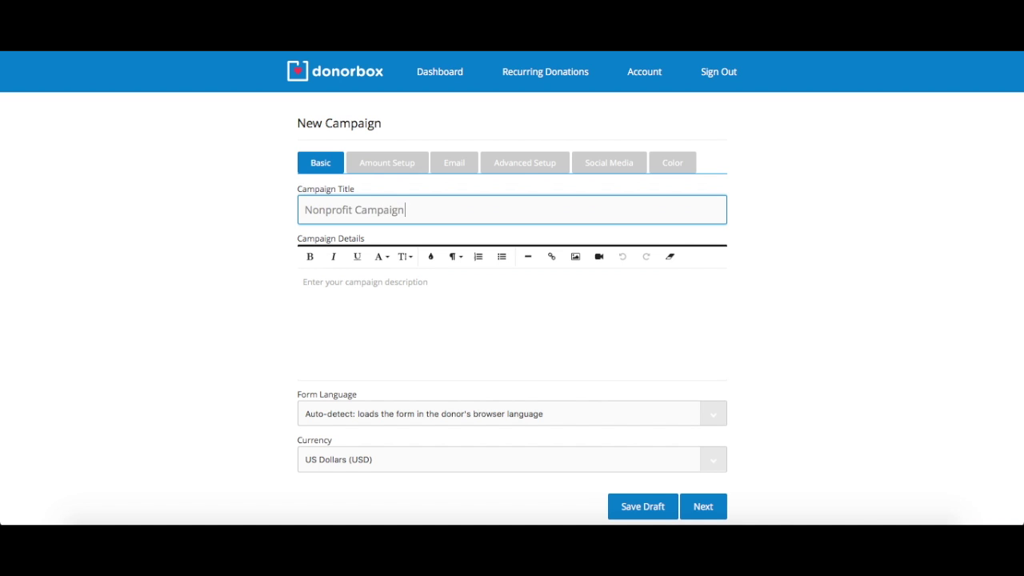
left_click(403, 296)
type("Your contr")
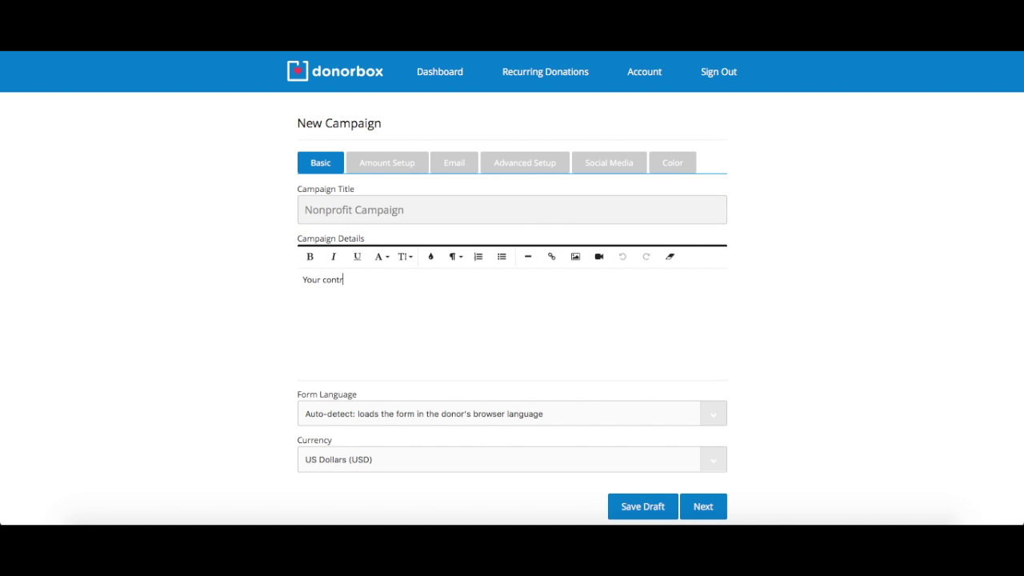
type("ibutions will help support a nonprofit organization.")
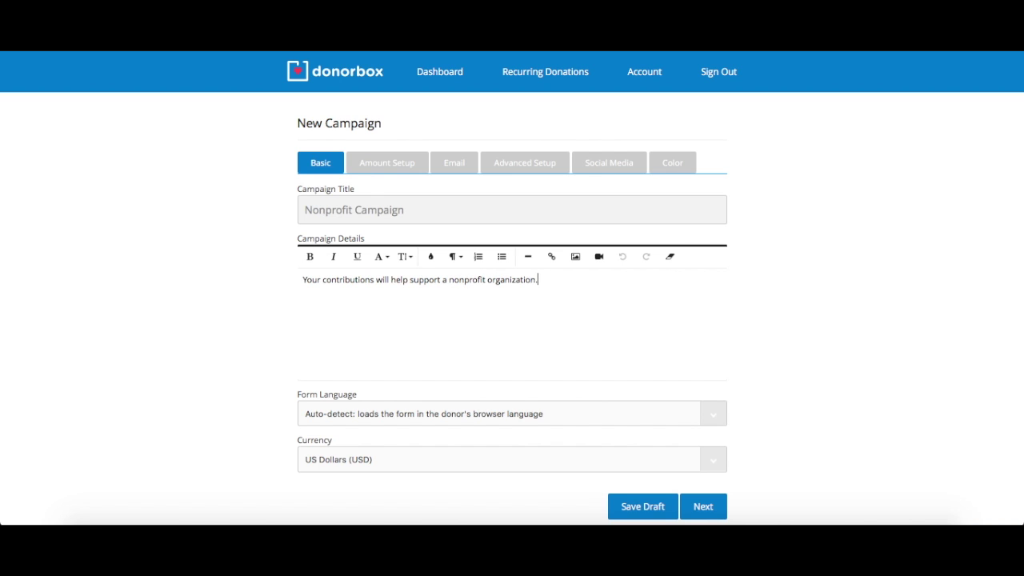
Keep auto-detect form language and US Dollars (USD) currency, then continue to amount setup.
scroll(410, 303, "down", 2)
left_click(640, 354)
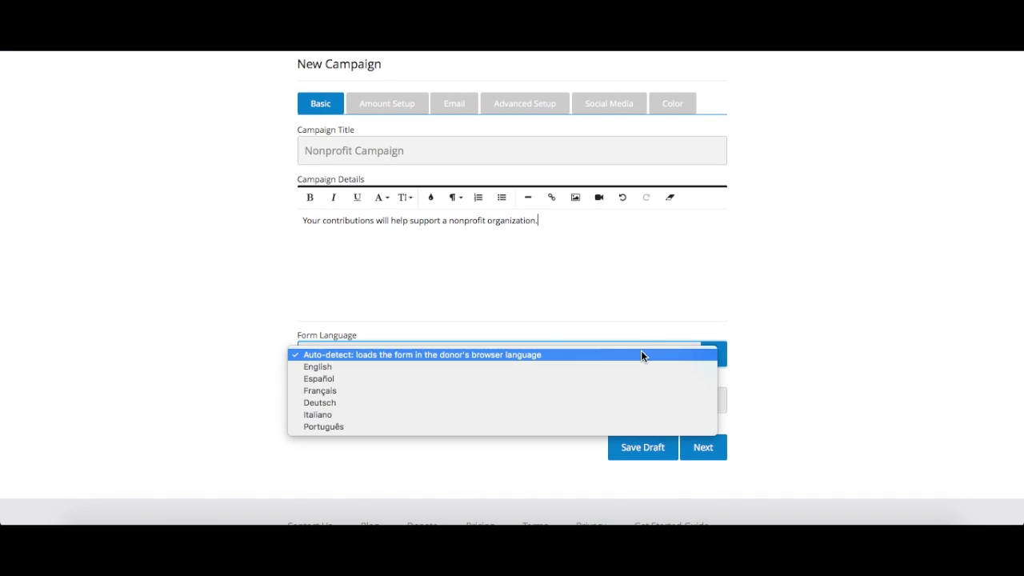
left_click(640, 354)
left_click(721, 403)
scroll(696, 412, "down", 2)
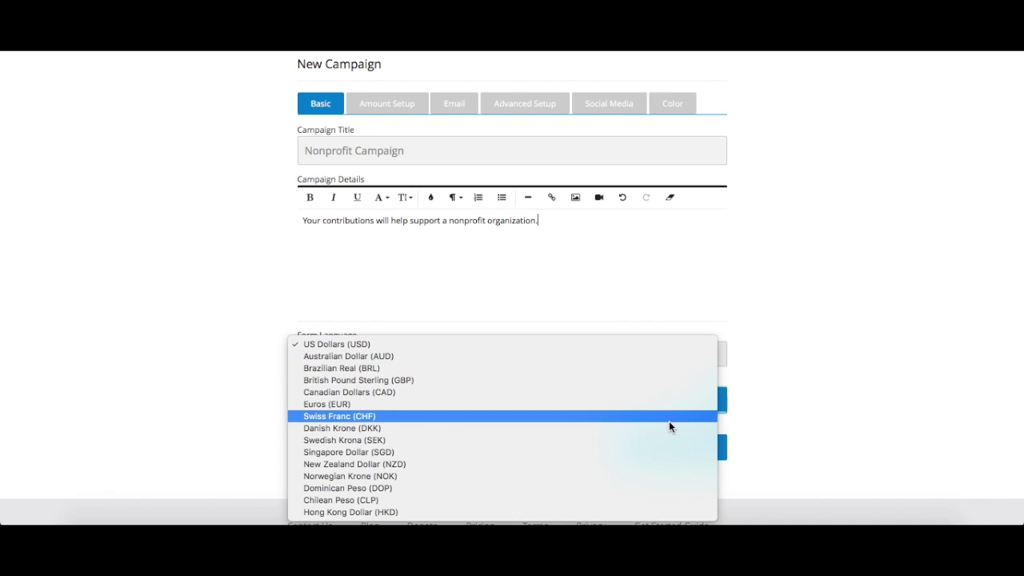
left_click(676, 352)
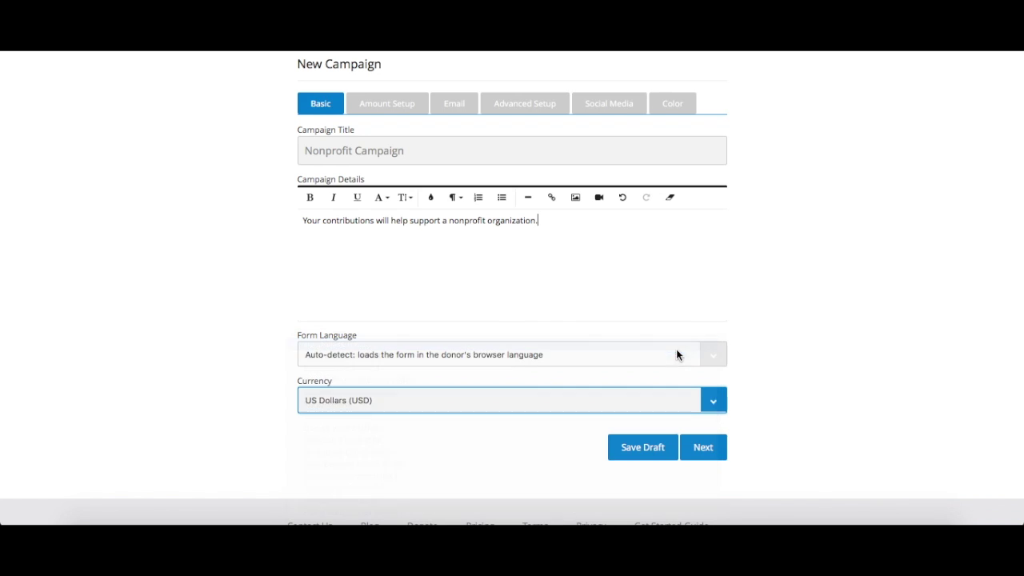
left_click(708, 448)
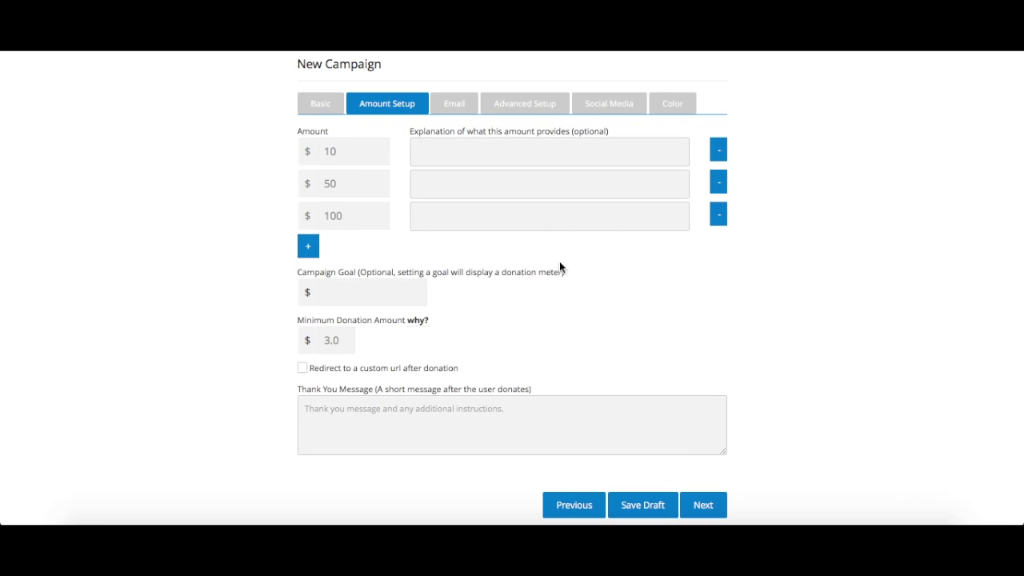
Describe the presets: $10 '10 liters of water', $50 'tents and other housing supplies', $100 'medical supplies for 10 children'.
left_click(476, 159)
type("10 l")
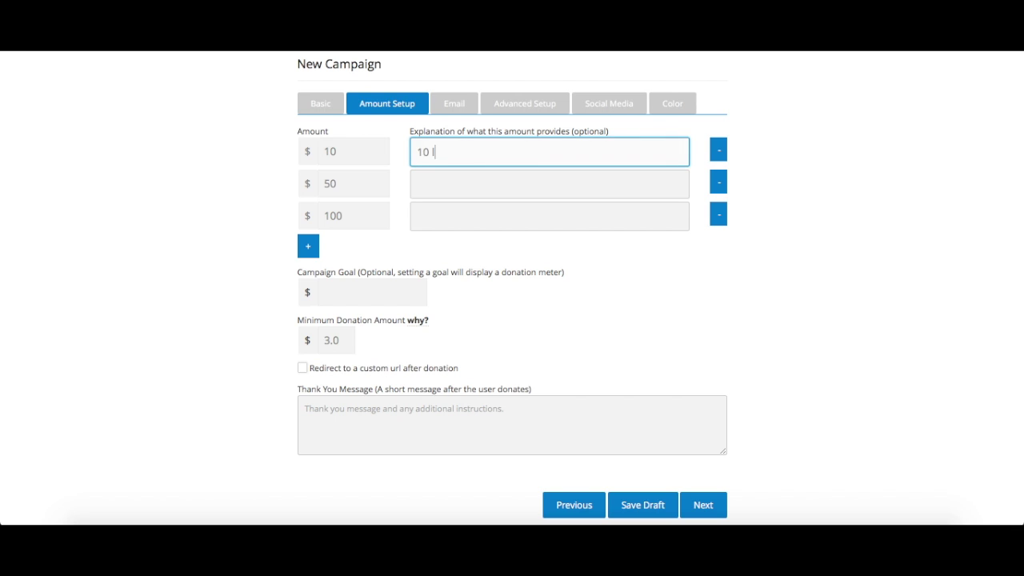
type("iters of water")
key("Tab")
key("Tab")
type("tents ")
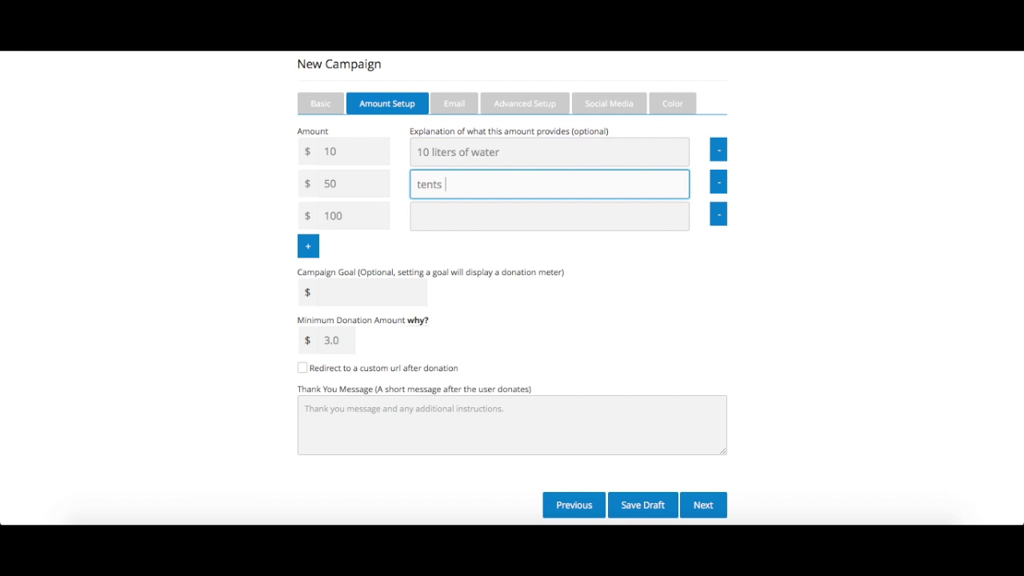
type("and other housing supplies")
key("Tab")
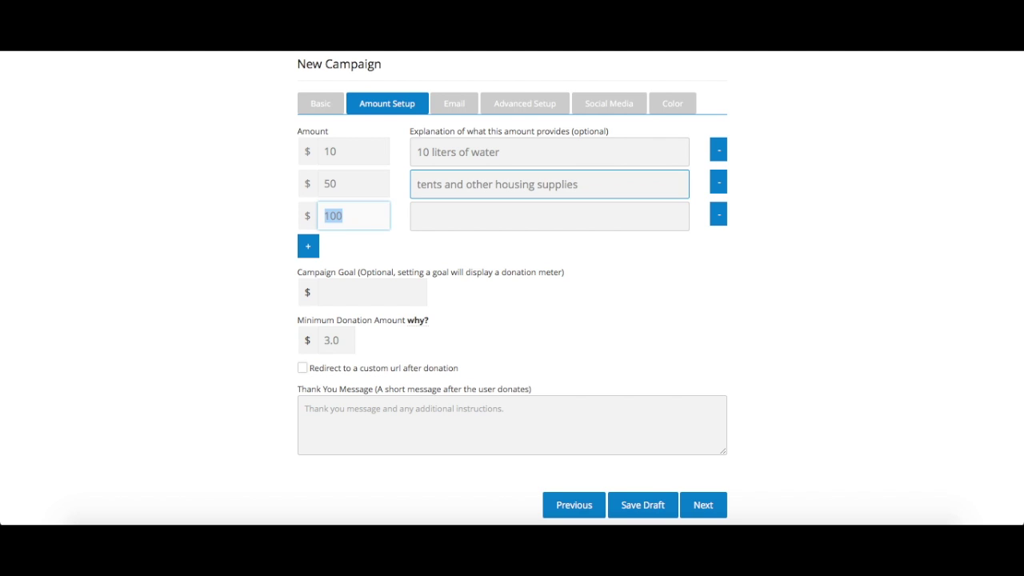
key("Tab")
type("medic")
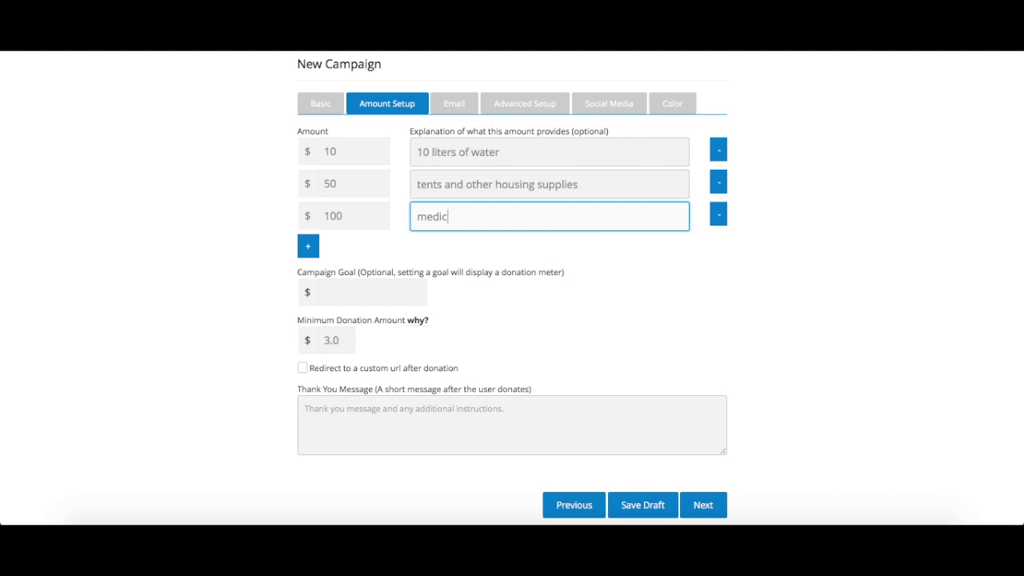
type("al supplies for 10 children")
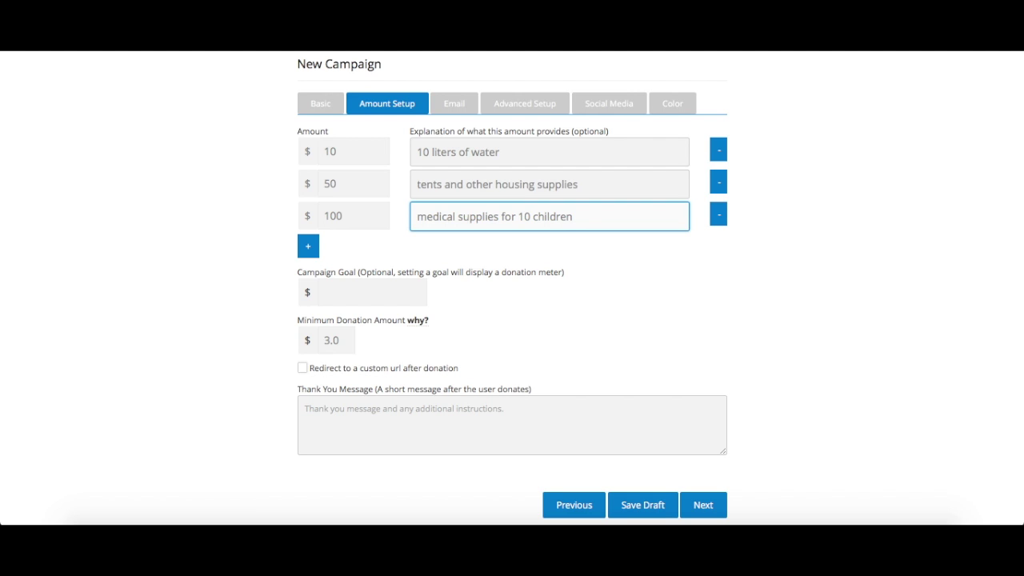
left_click(375, 291)
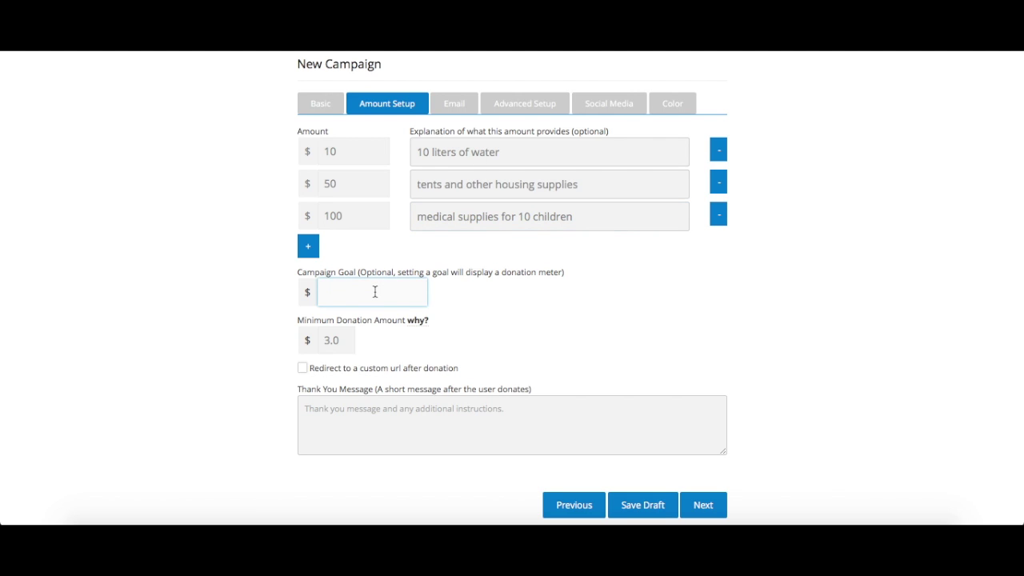
Enter a 15000 campaign goal and the thank-you message 'Thank you for your donation!'.
type("15000")
scroll(463, 338, "down", 1)
left_click(461, 398)
type("T")
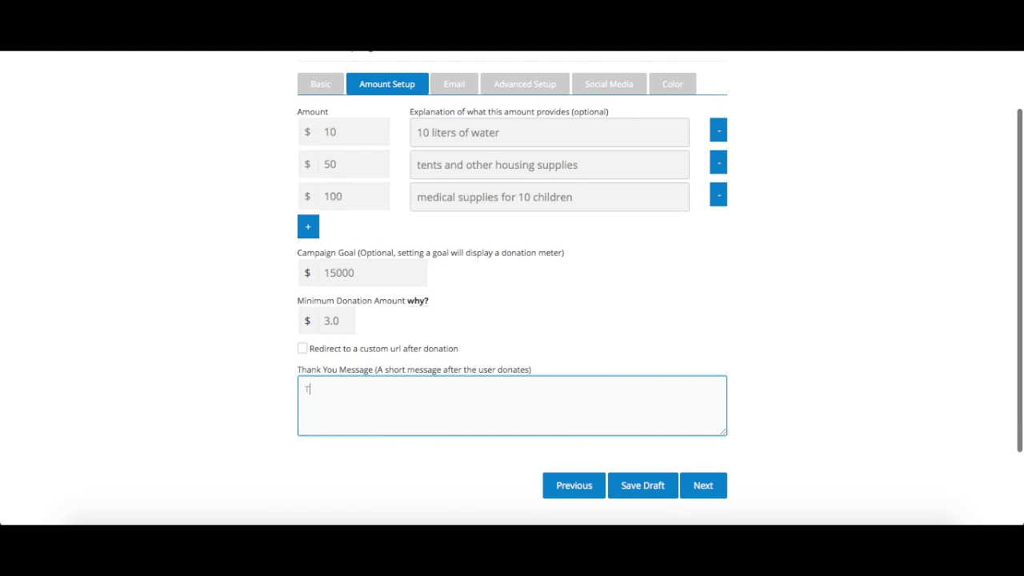
type("hank you for ")
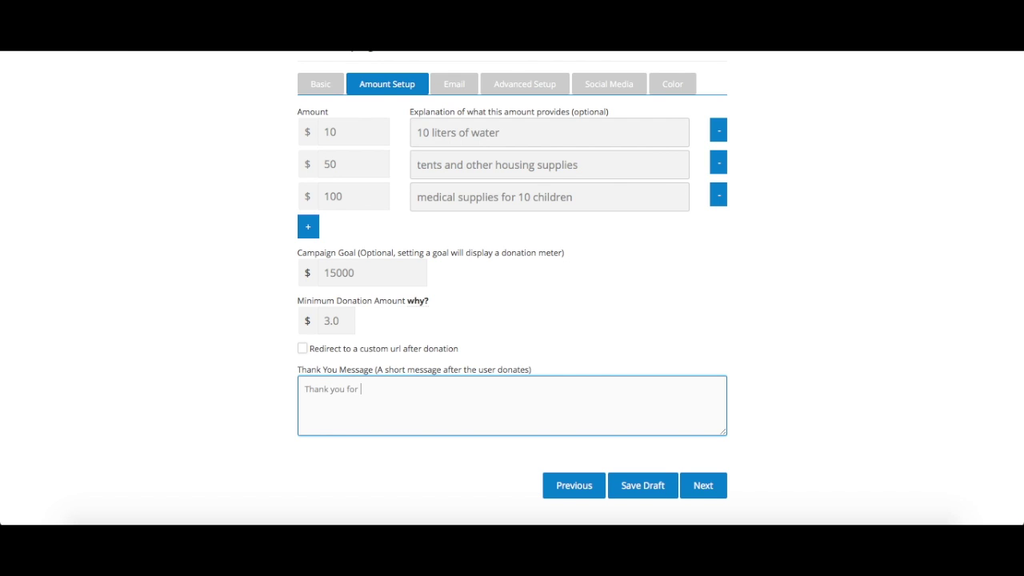
type("your donation!")
Keep the default receipt email and continue to the Advanced Setup step.
left_click(703, 485)
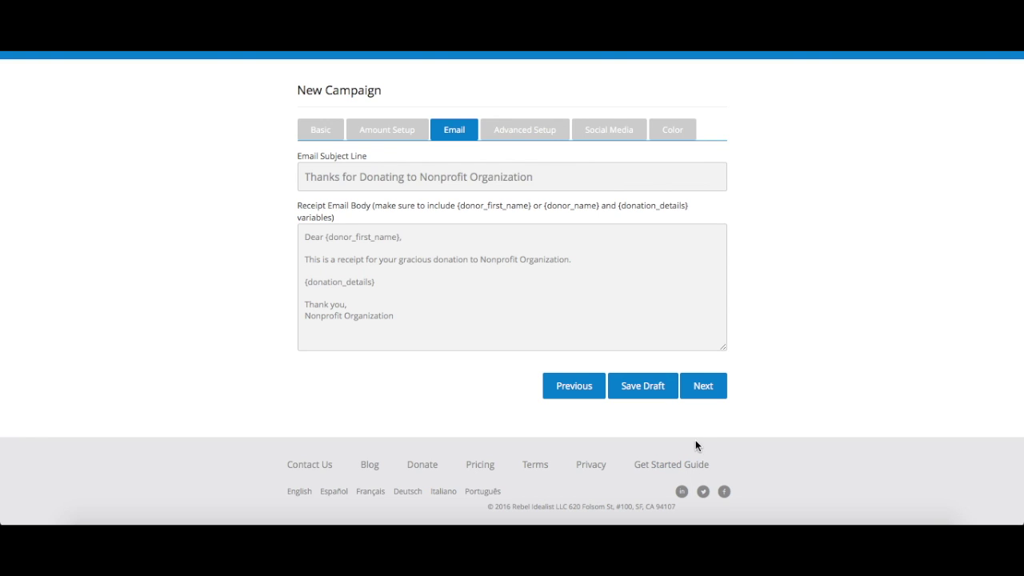
left_click(704, 388)
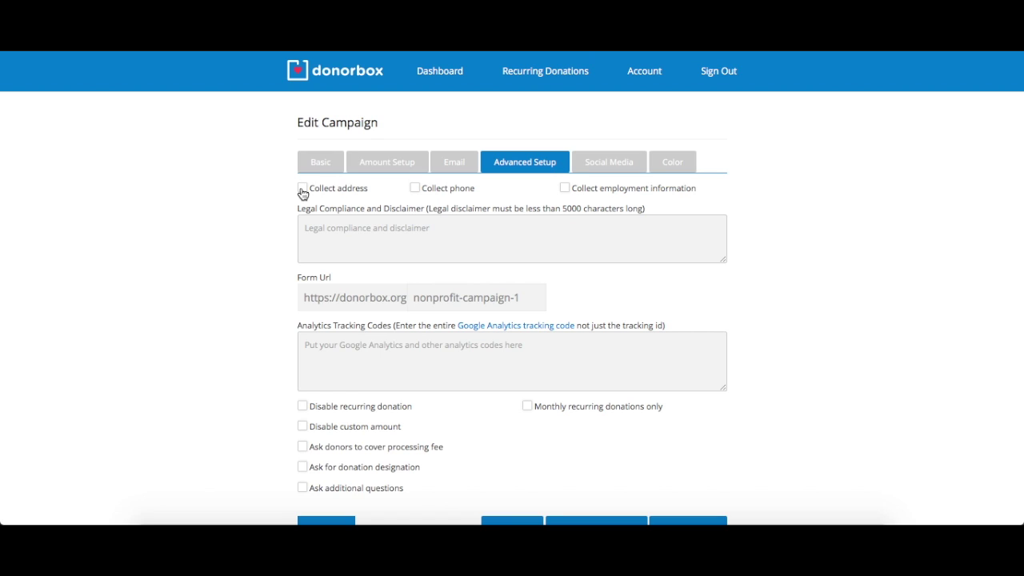
Collect donors' address and phone number and ask them to cover the processing fee.
left_click(302, 190)
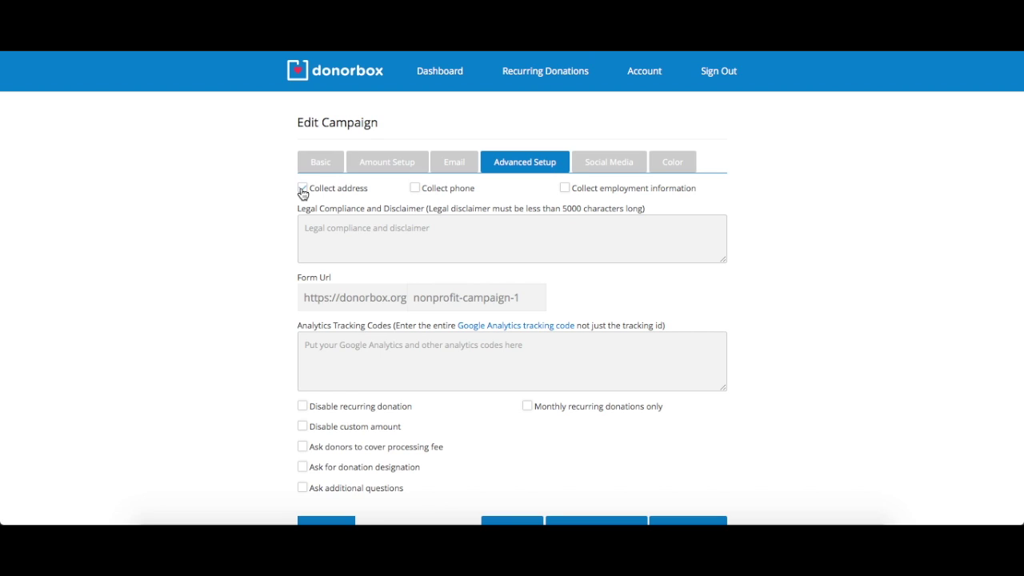
left_click(415, 189)
scroll(429, 375, "down", 3)
scroll(427, 379, "down", 1)
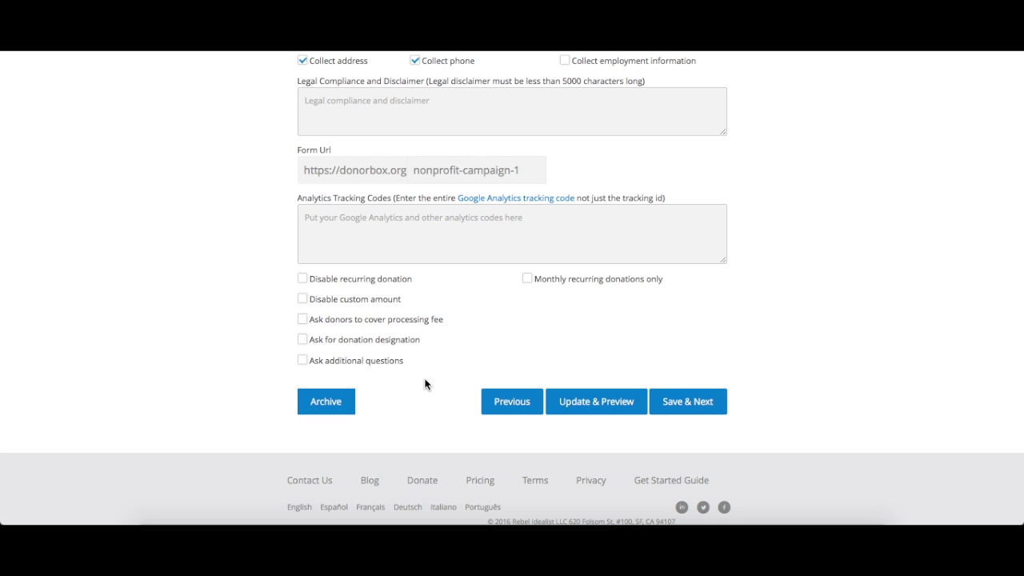
left_click(302, 320)
Add a required Amount-screen checkbox question 'I am at least 18 years old.' and start another question.
left_click(303, 361)
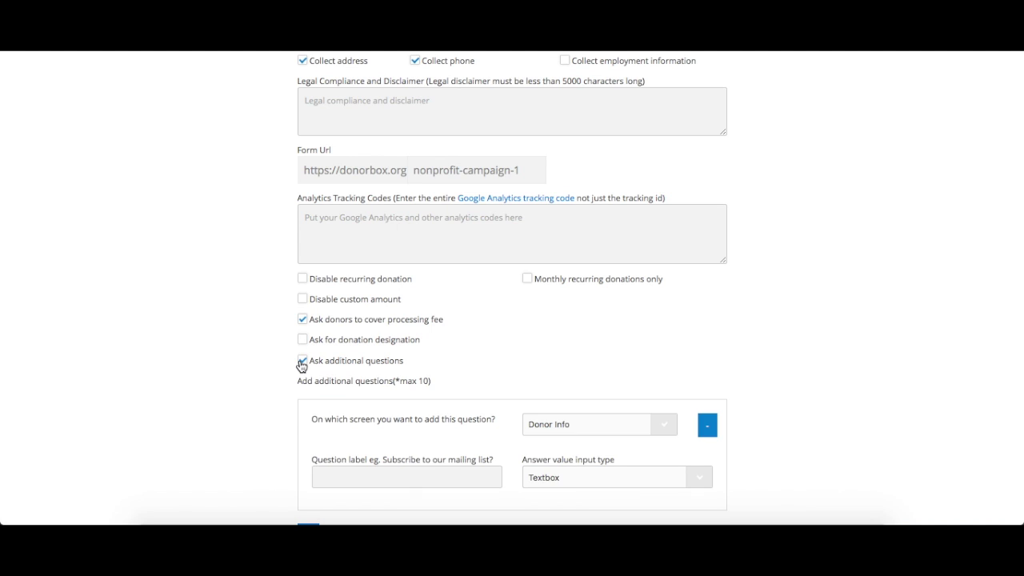
scroll(302, 365, "down", 3)
left_click(531, 323)
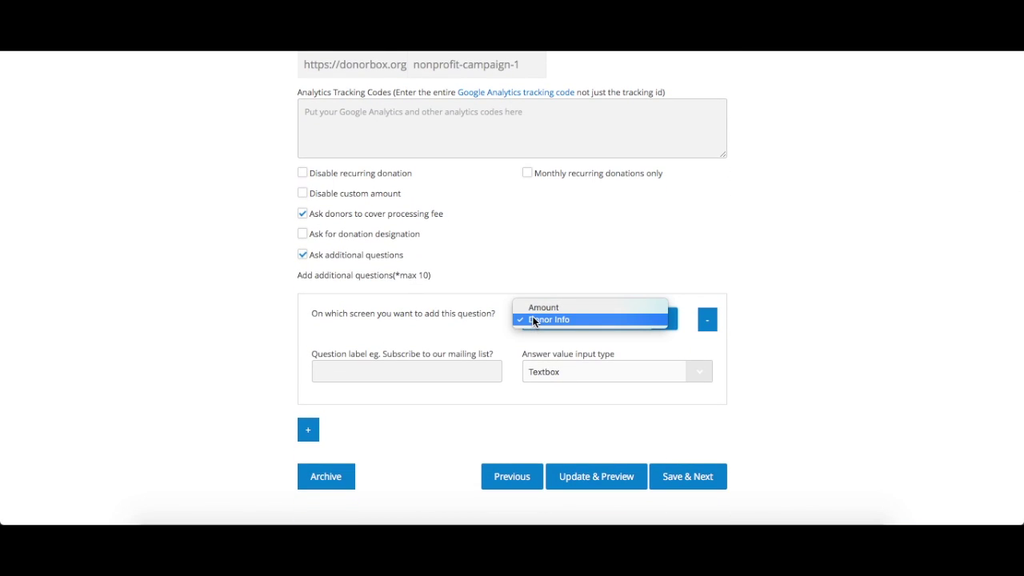
left_click(532, 310)
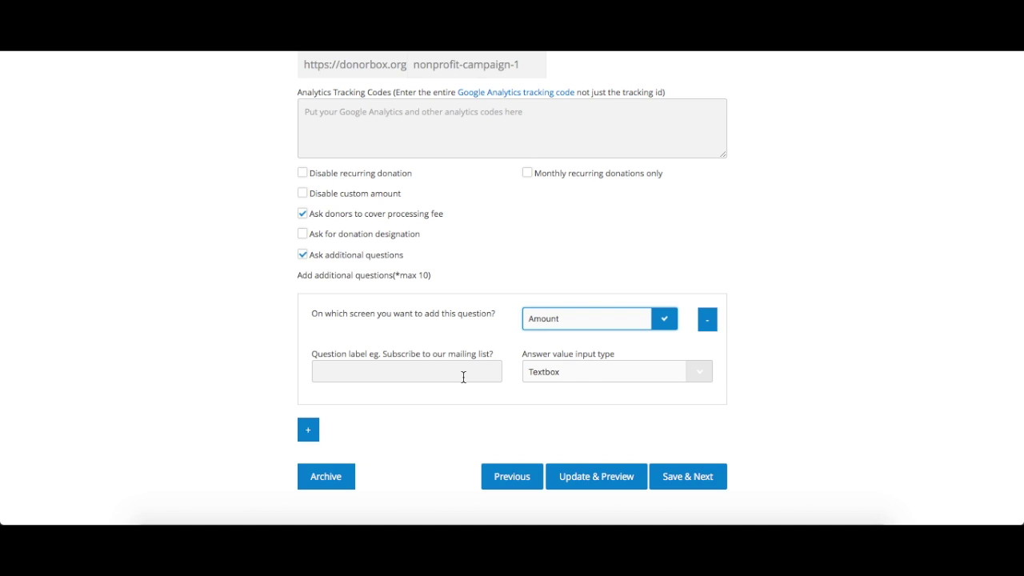
left_click(465, 375)
type("I am at least 18 years old.")
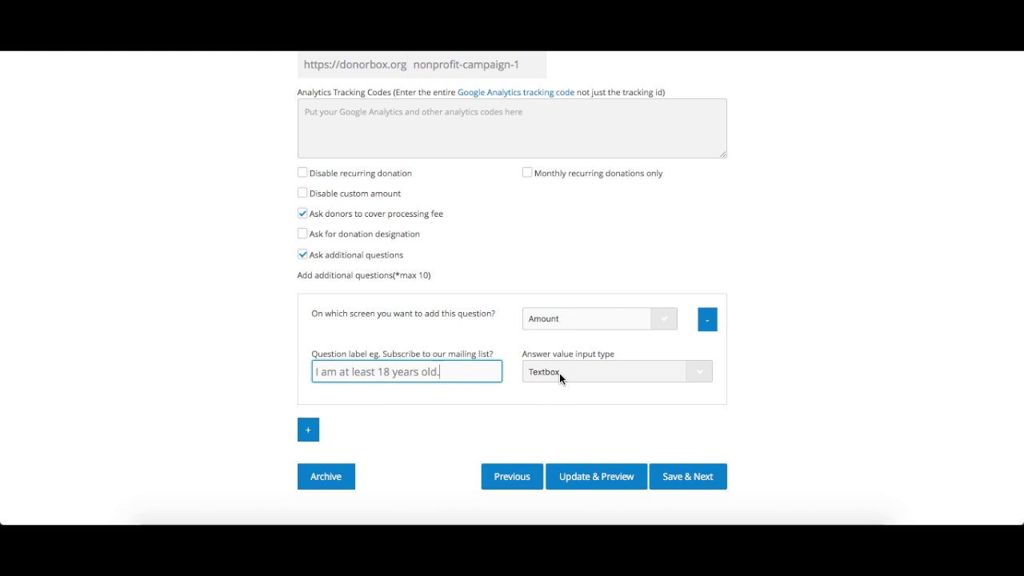
left_click(559, 373)
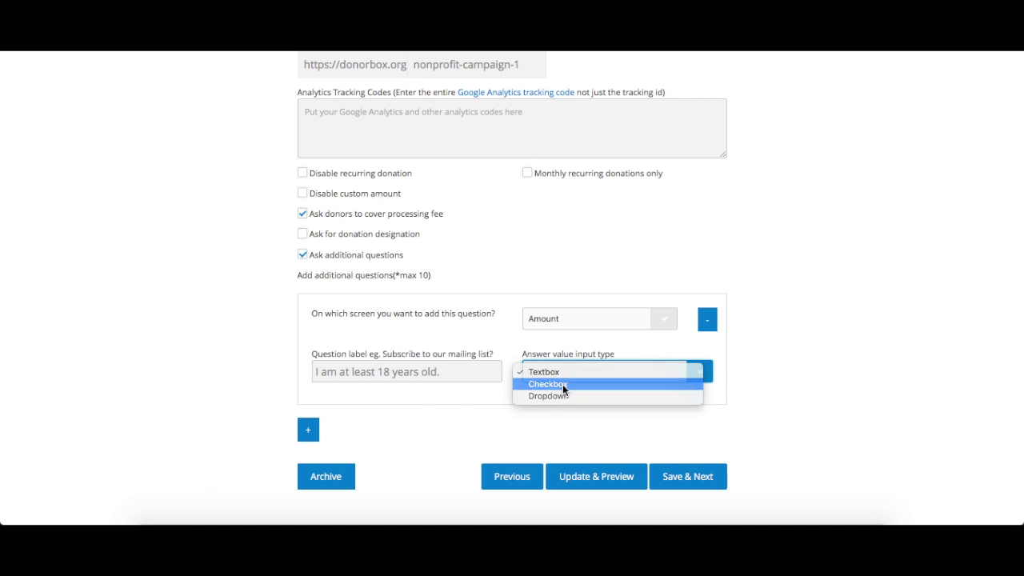
left_click(562, 384)
left_click(452, 396)
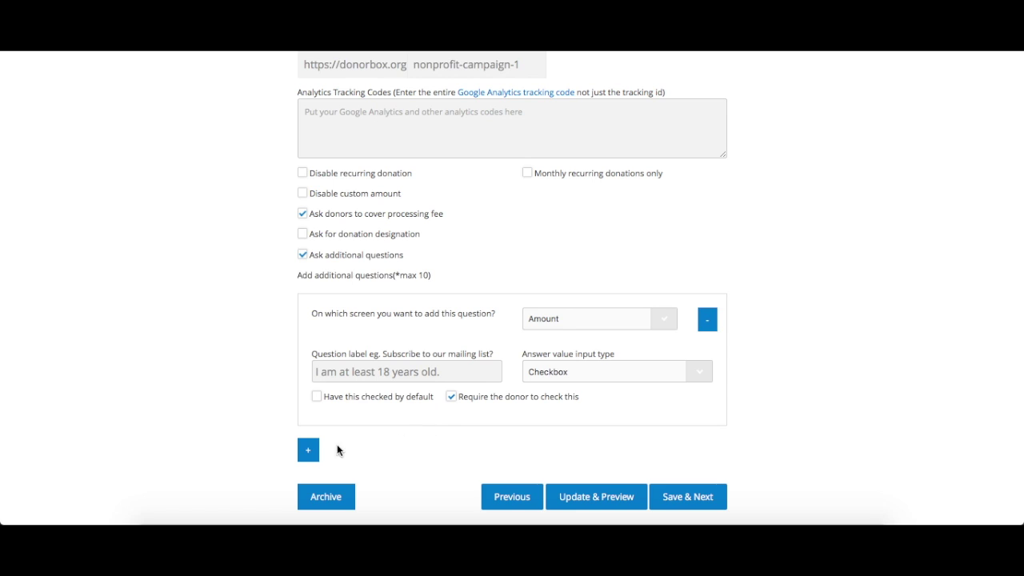
left_click(309, 451)
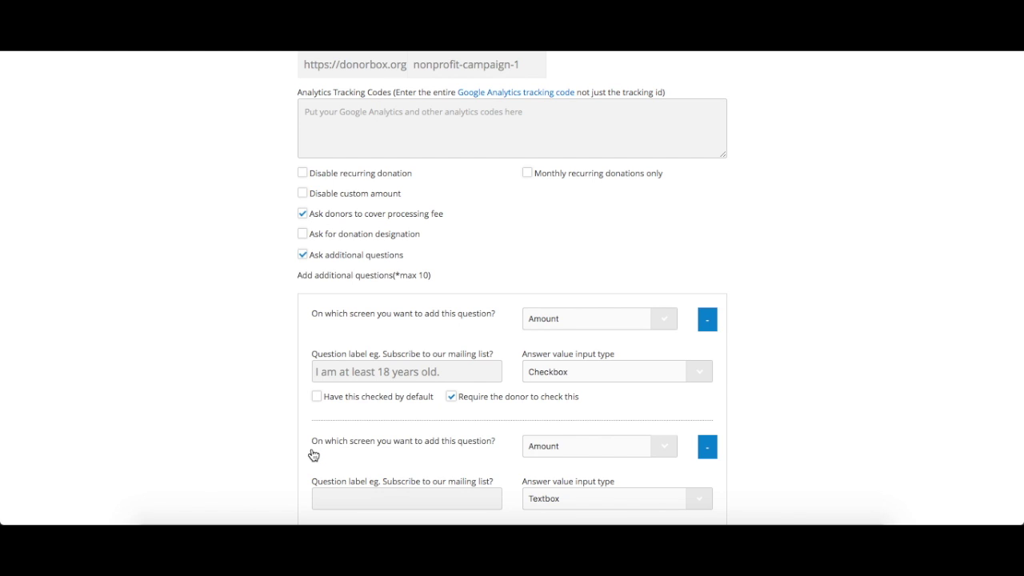
scroll(313, 452, "down", 4)
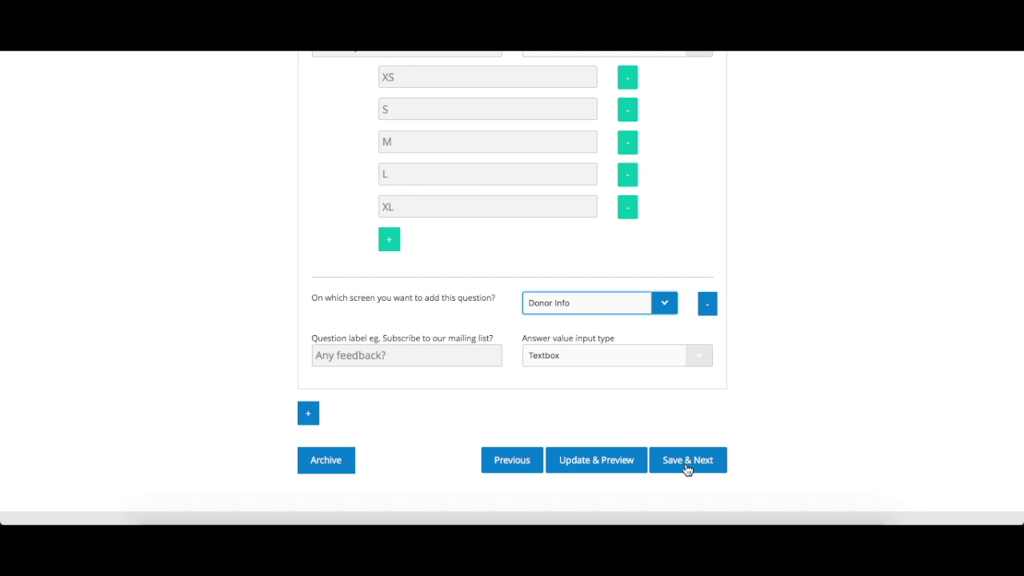
Move past social media settings to the Color tab, trying the red and green swatches.
left_click(686, 464)
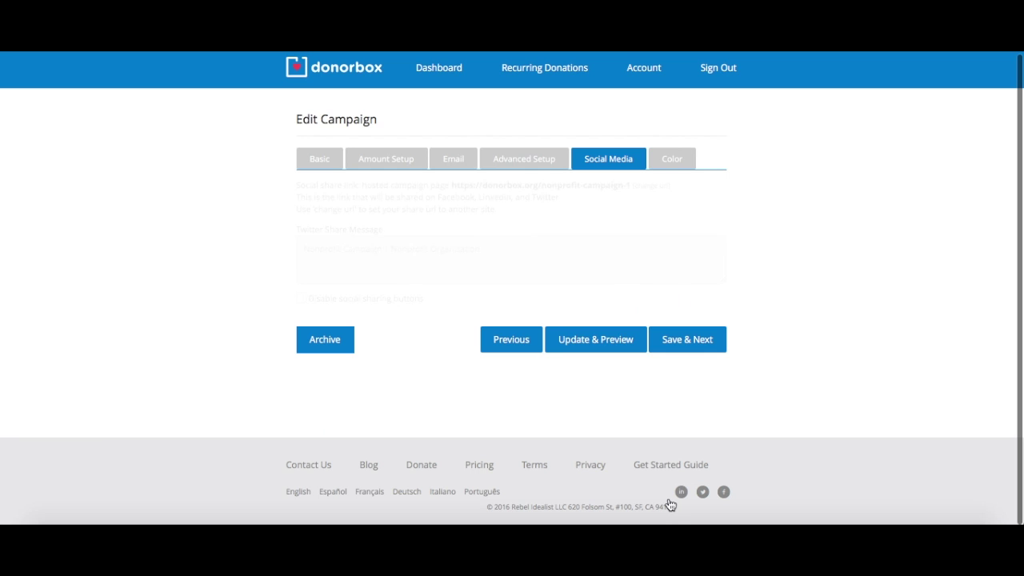
left_click(680, 337)
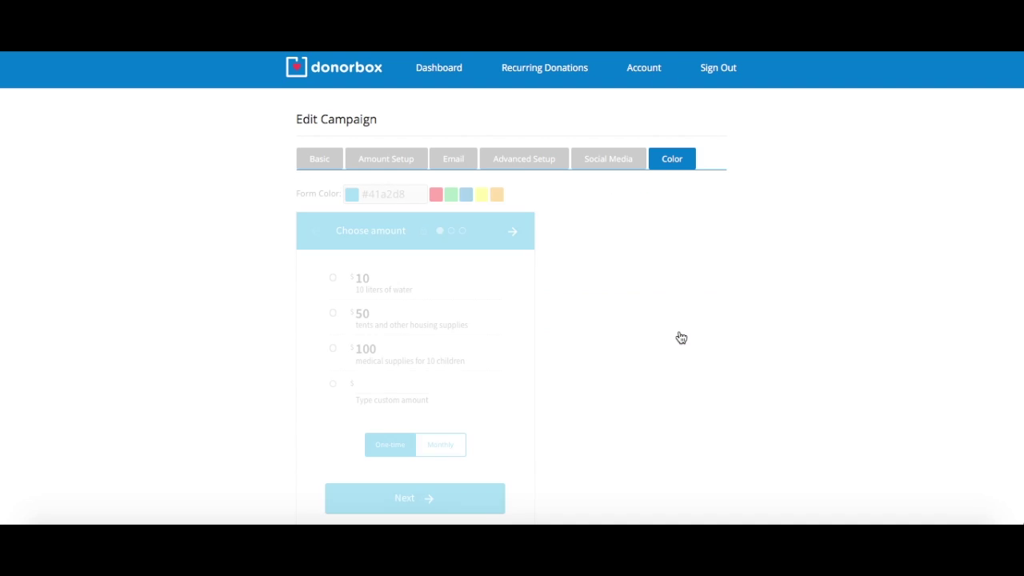
scroll(661, 328, "down", 1)
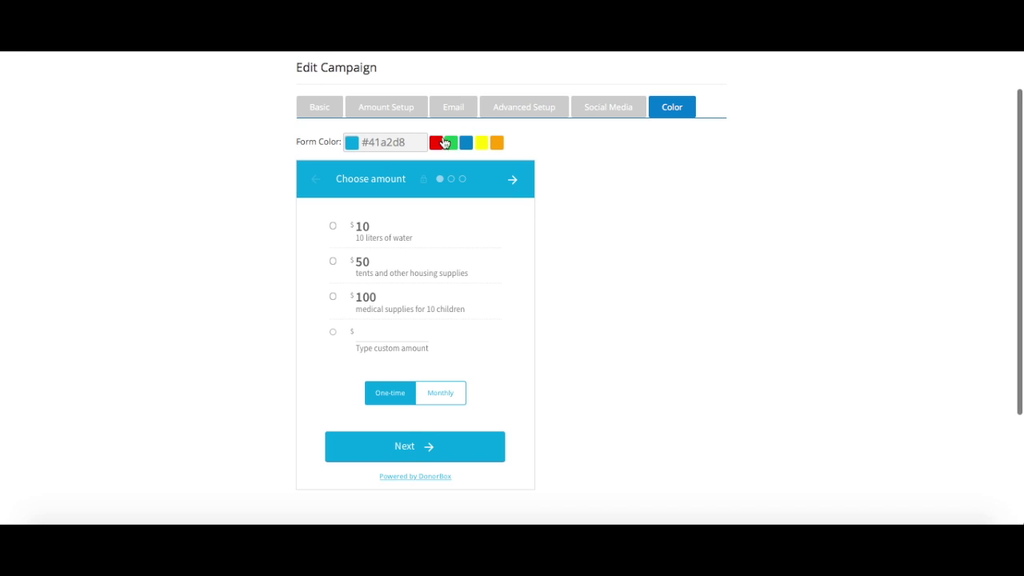
left_click(436, 143)
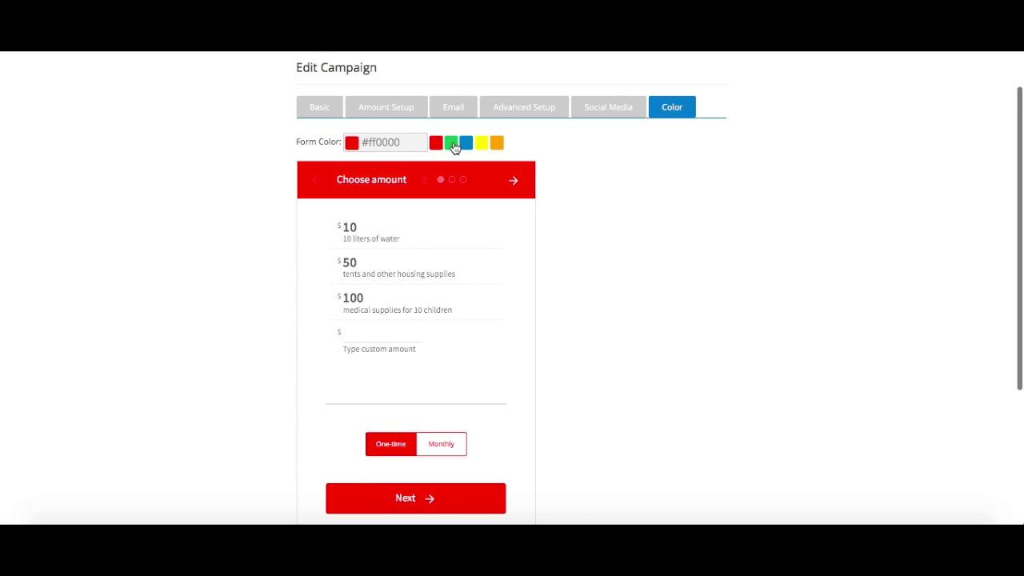
left_click(452, 146)
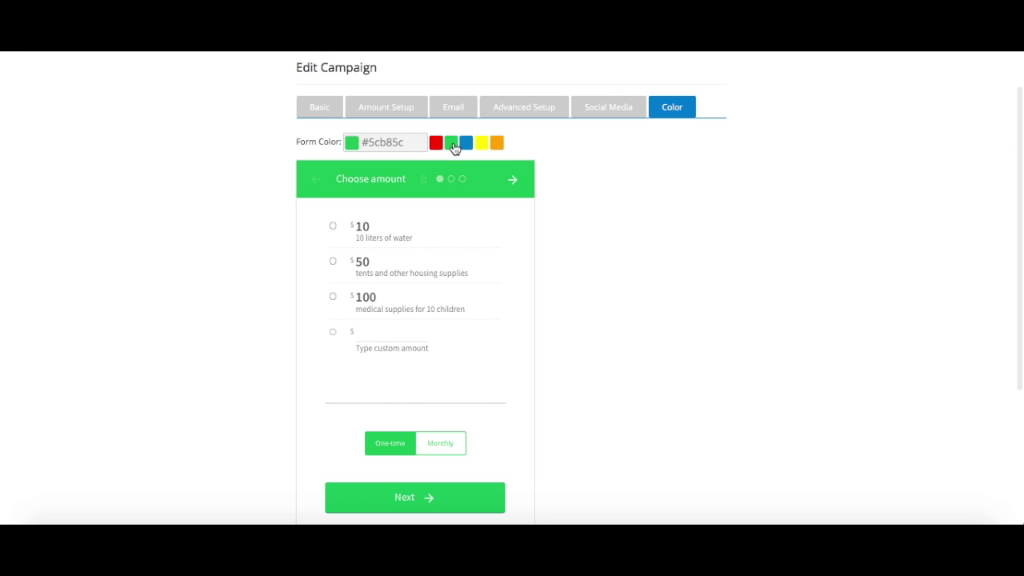
Set the form colour to #88b85c in the colour picker and save the campaign for preview.
left_click(415, 140)
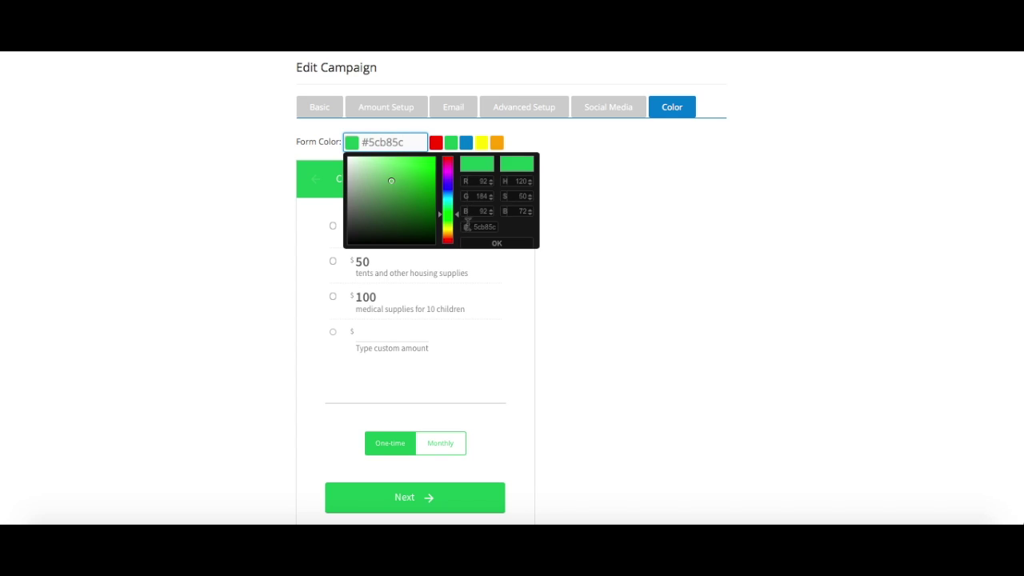
left_click_drag(457, 215, 458, 223)
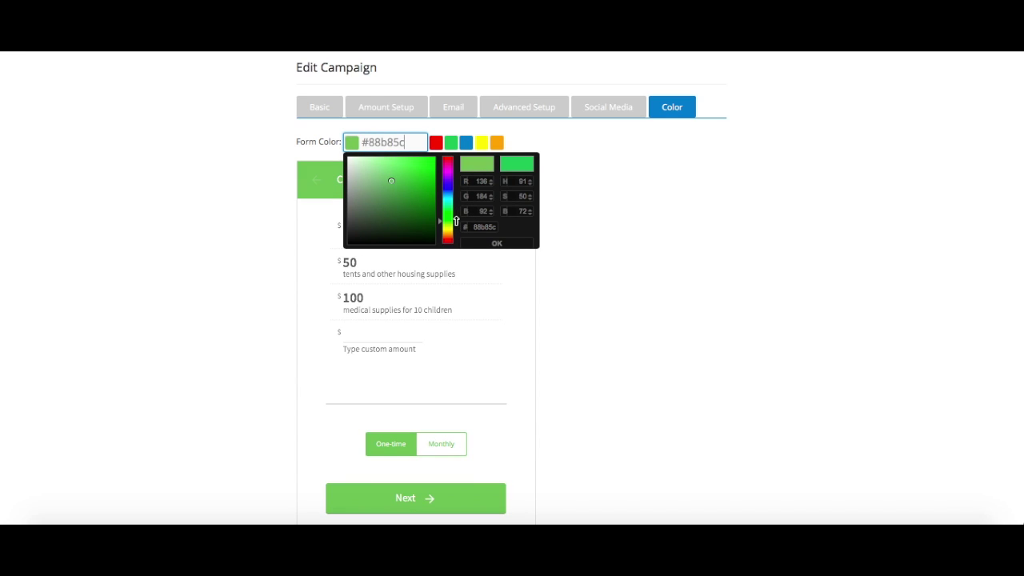
left_click(493, 244)
scroll(651, 264, "down", 2)
scroll(650, 260, "down", 1)
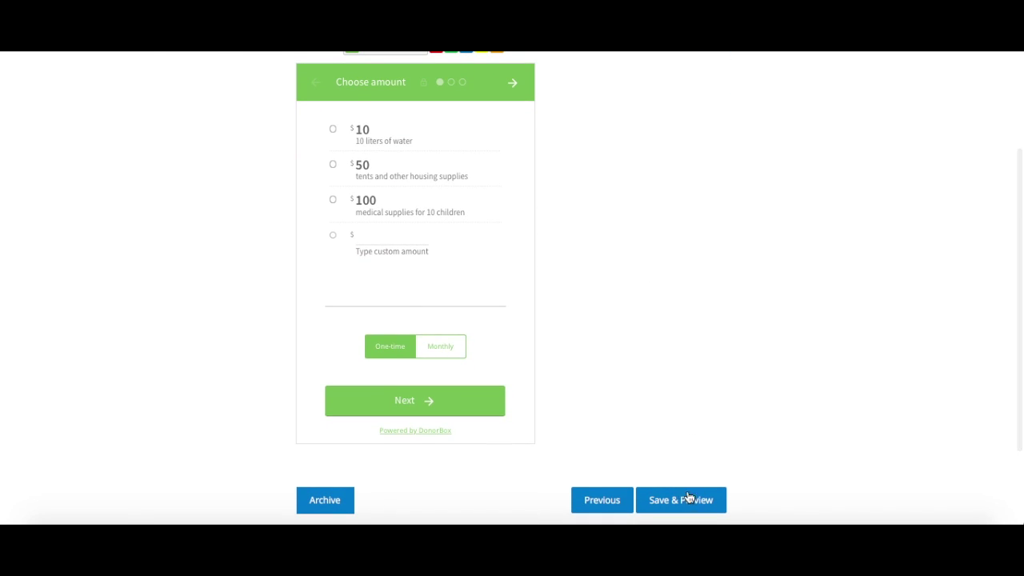
left_click(688, 498)
In the preview form, pick $50, tick the 18+ checkbox and advance to personal info.
left_click(198, 214)
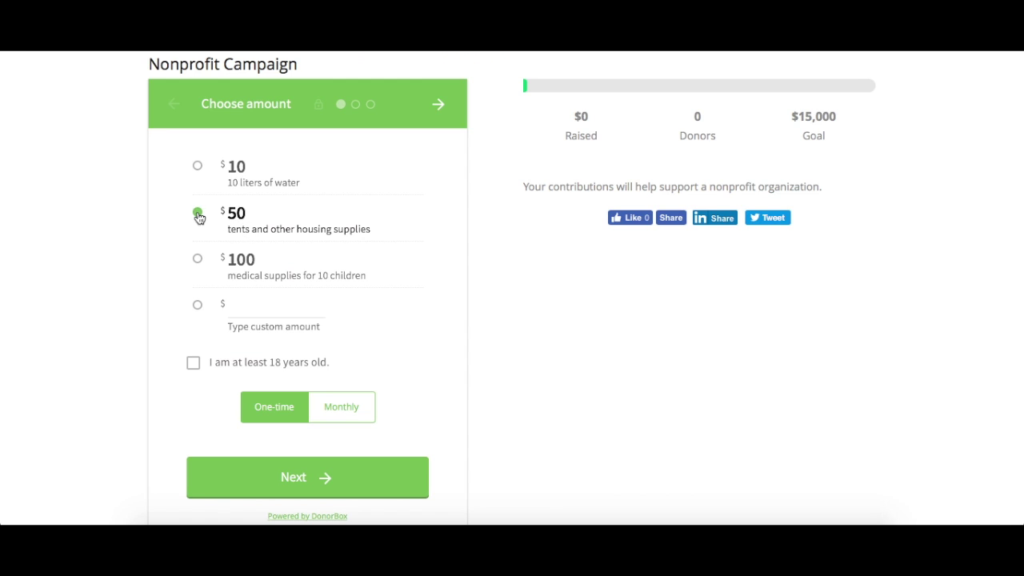
left_click(193, 364)
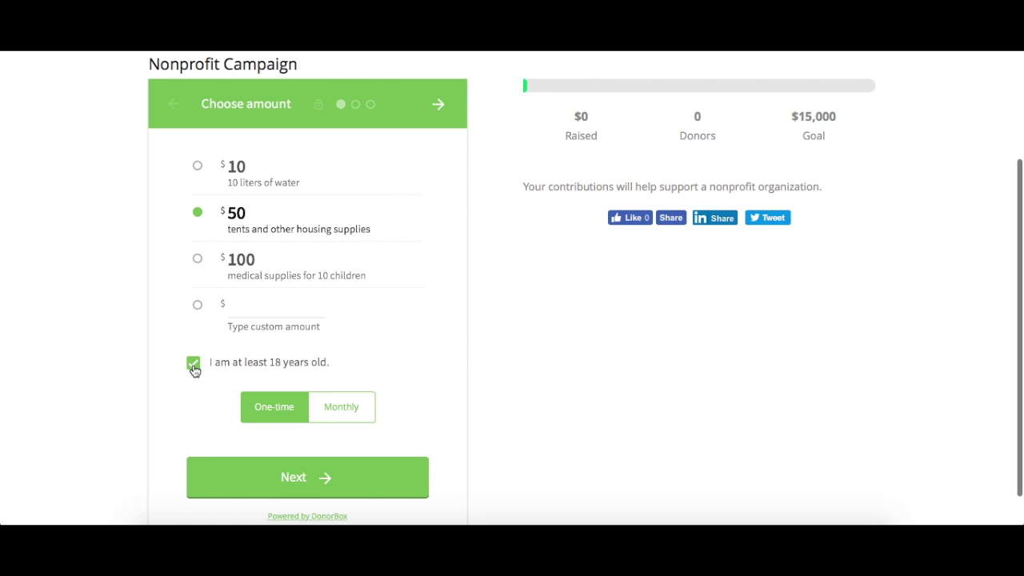
scroll(195, 368, "down", 1)
left_click(336, 459)
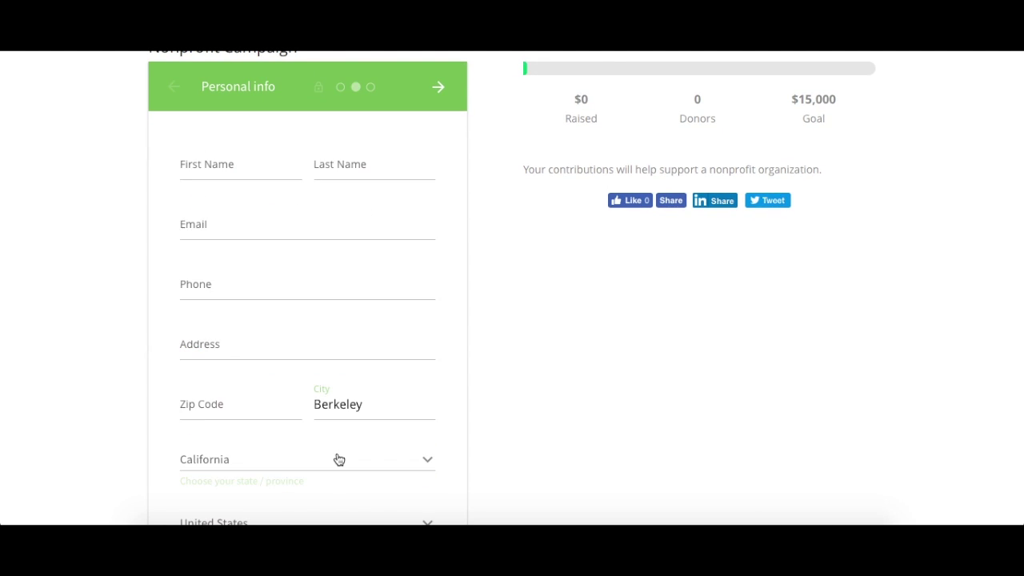
scroll(502, 359, "down", 5)
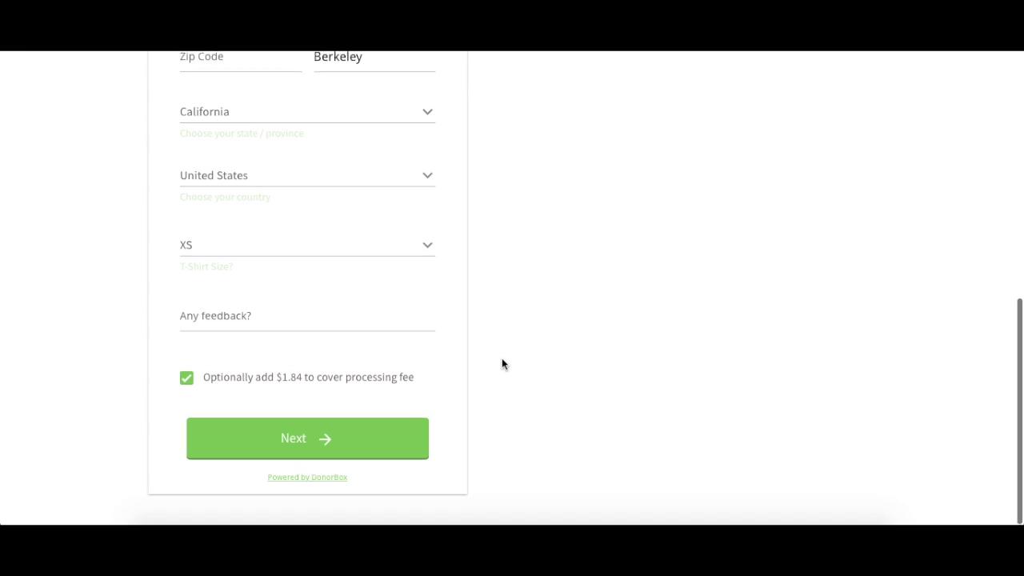
scroll(501, 364, "up", 4)
scroll(501, 364, "up", 1)
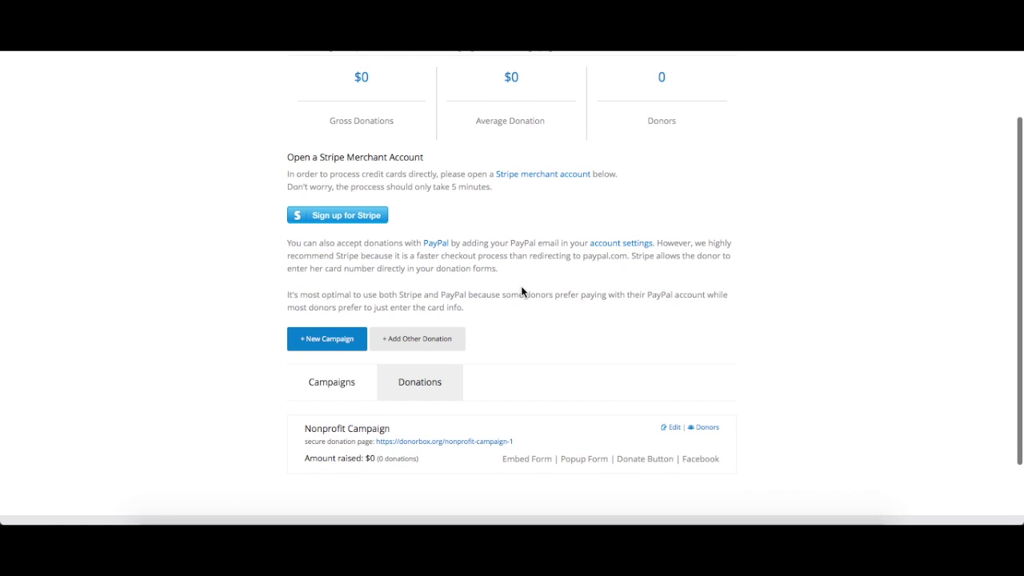
Open Nonprofit Campaign's embed code, showing the campaign description and hiding the donation meter.
scroll(521, 291, "down", 1)
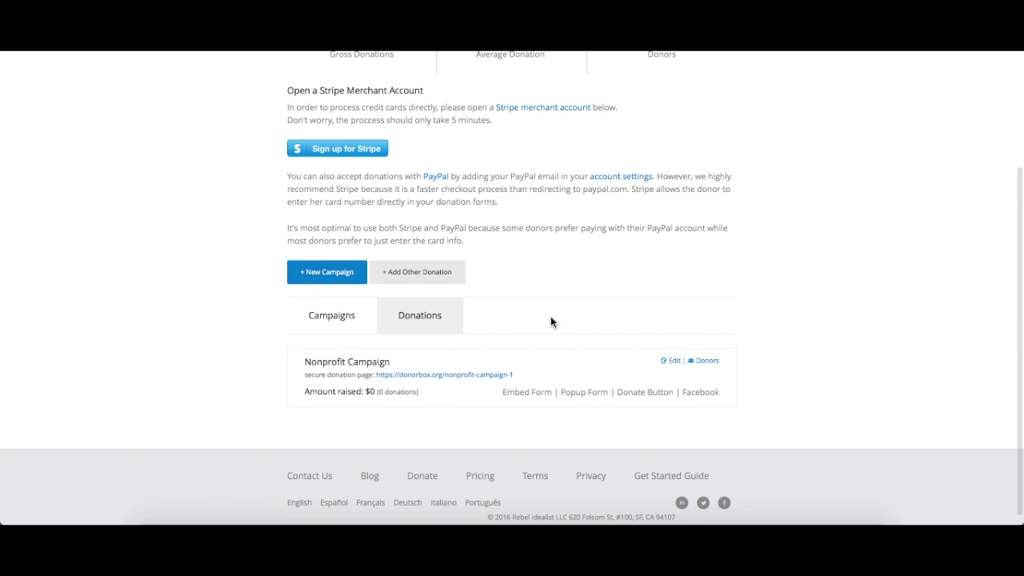
left_click(526, 392)
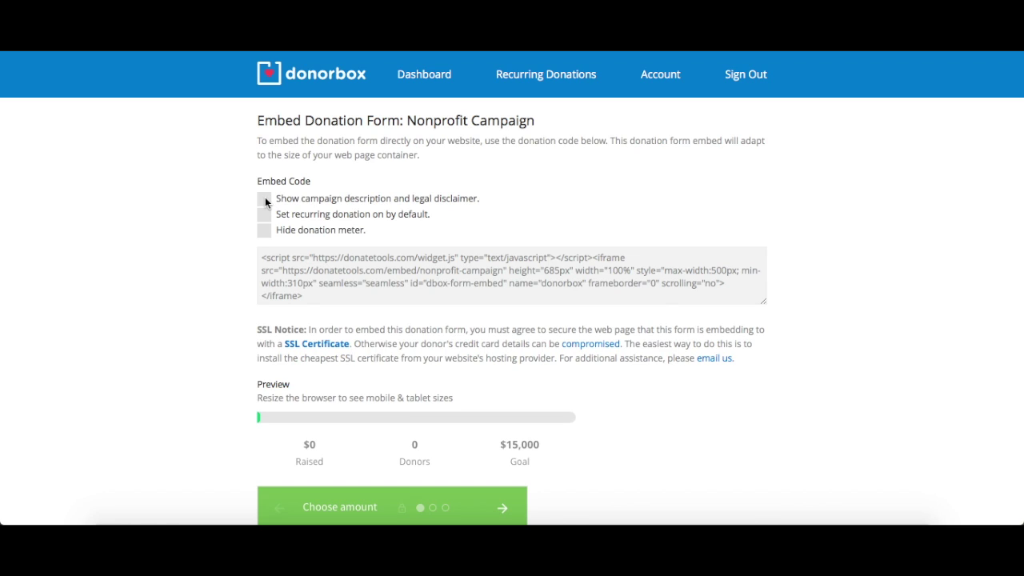
left_click(265, 198)
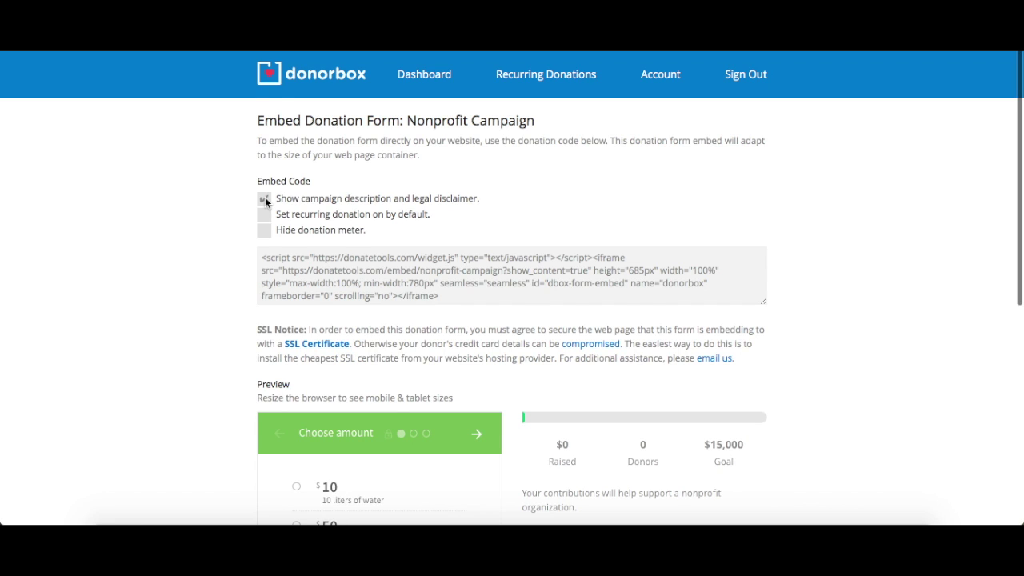
scroll(265, 196, "down", 1)
left_click(265, 196)
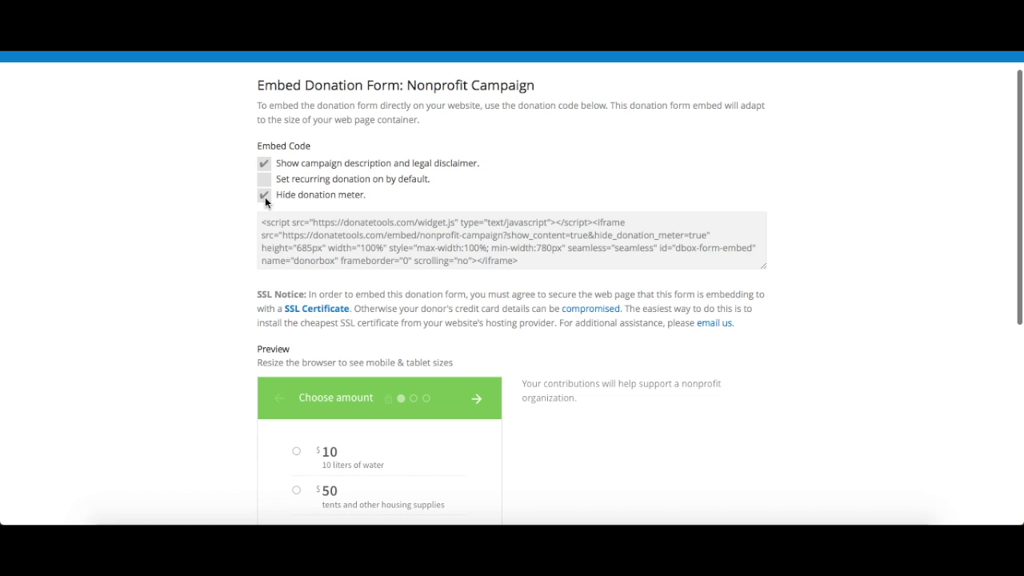
Select the entire embed code and copy it.
scroll(264, 196, "down", 5)
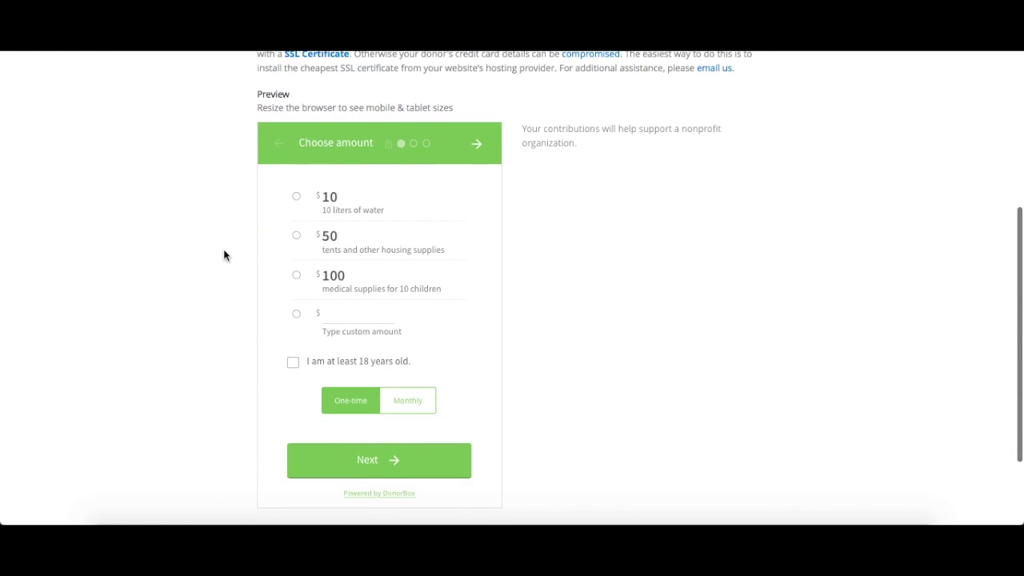
scroll(224, 255, "up", 4)
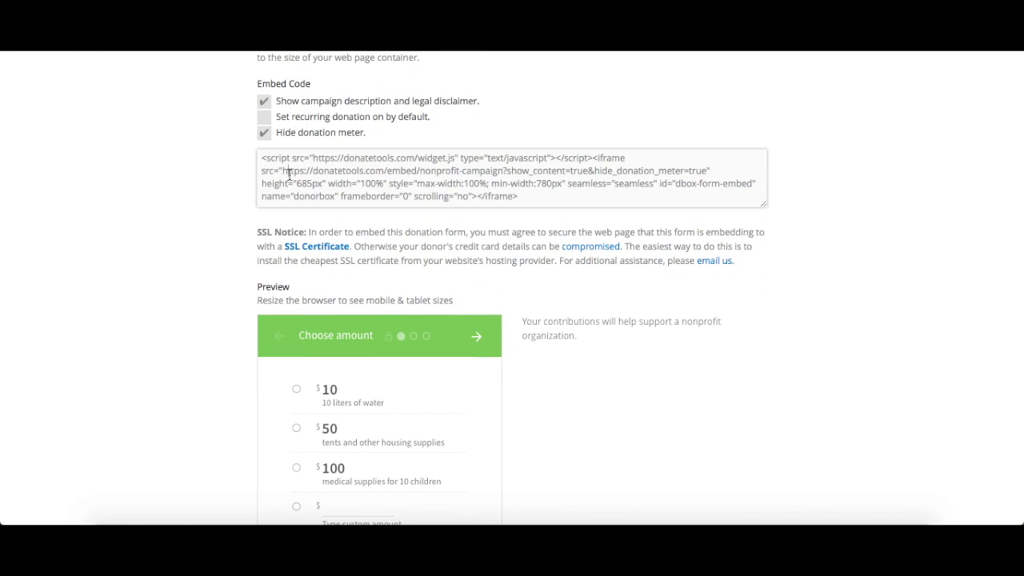
left_click_drag(262, 156, 539, 215)
right_click(490, 172)
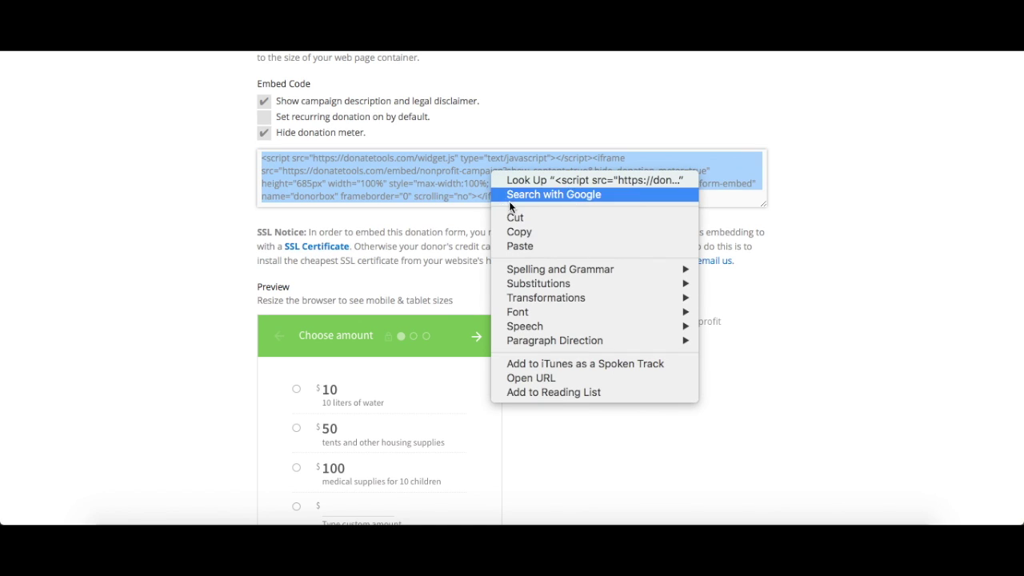
left_click(533, 231)
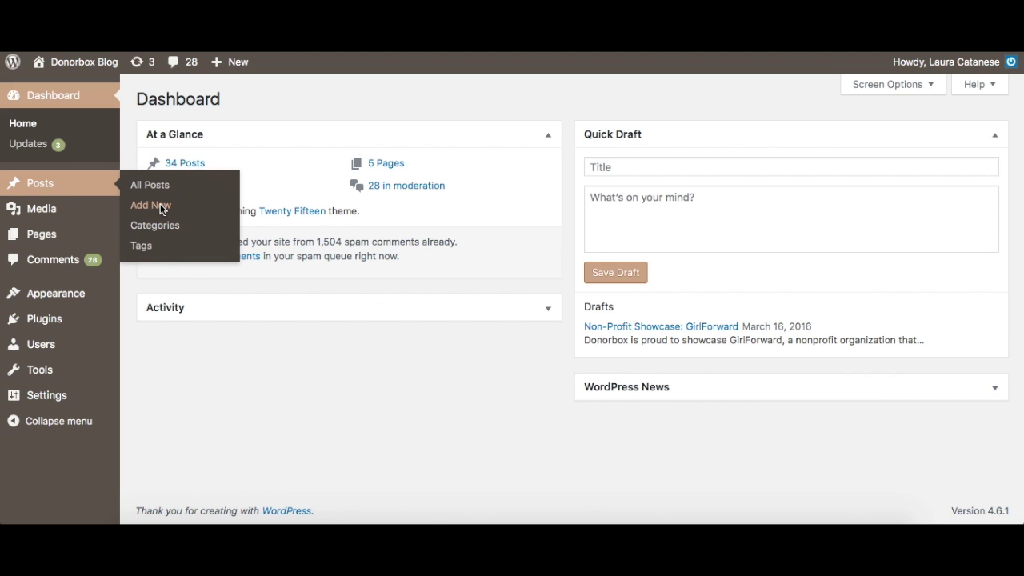
Start a new WordPress post titled 'Donate'.
left_click(160, 205)
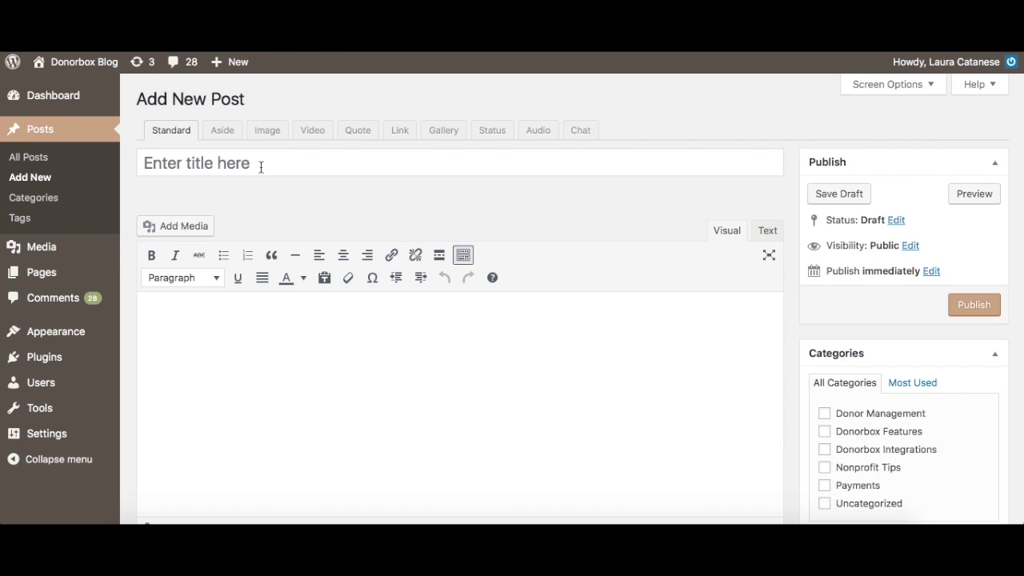
left_click(260, 167)
type("Donate")
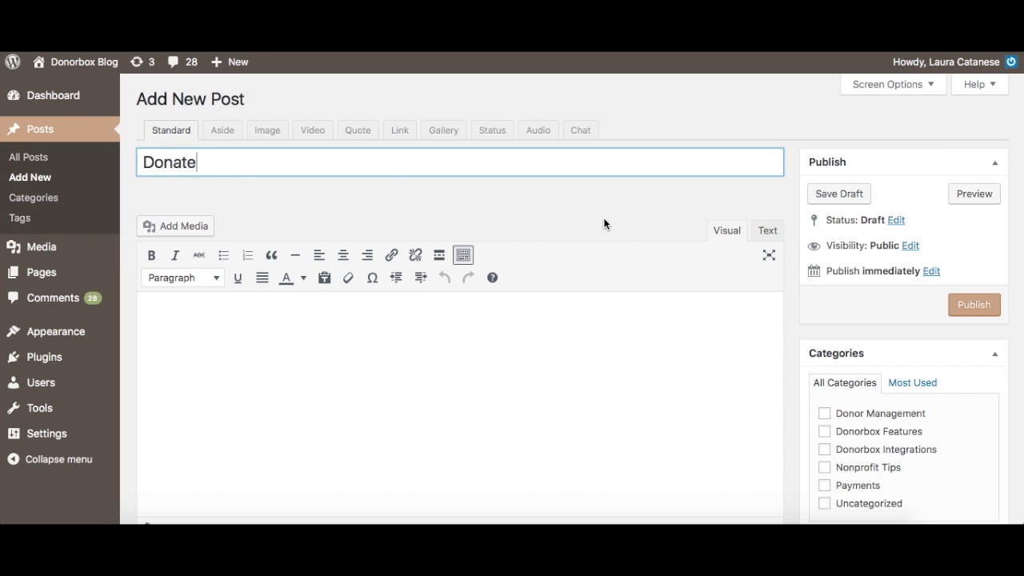
Paste the Donorbox embed code into the post's HTML body and publish the post.
left_click(767, 231)
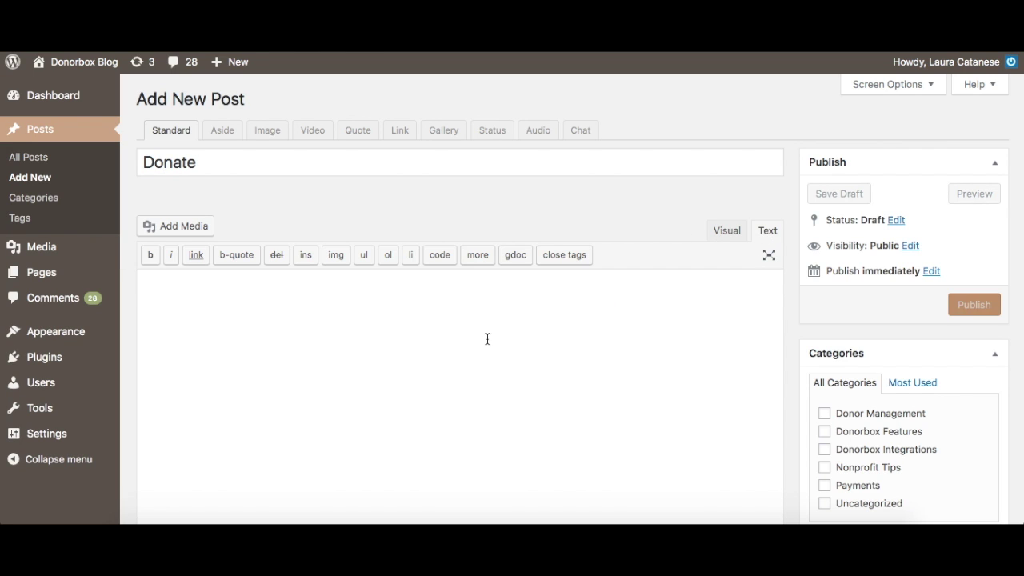
right_click(169, 295)
left_click(206, 328)
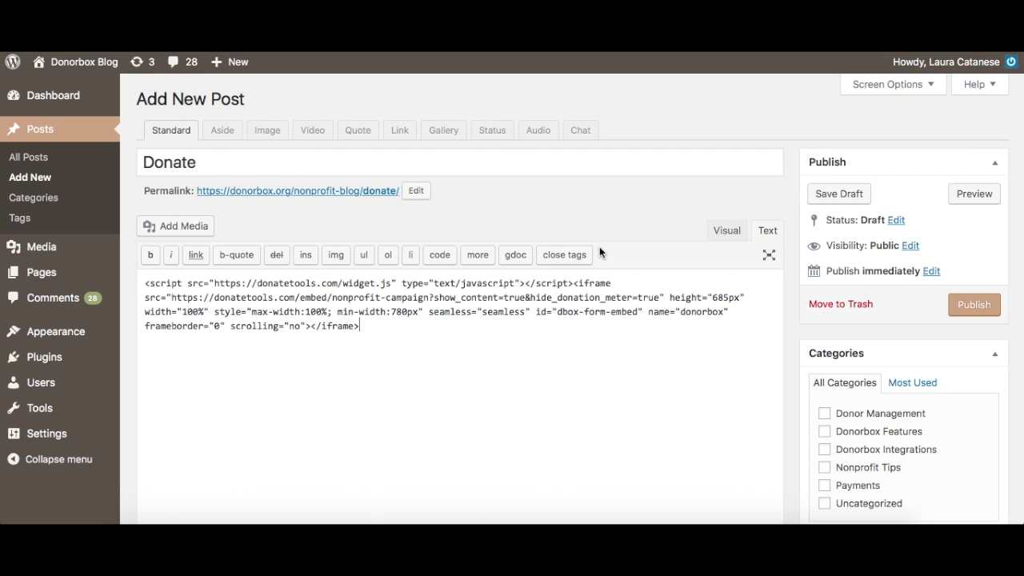
left_click(714, 235)
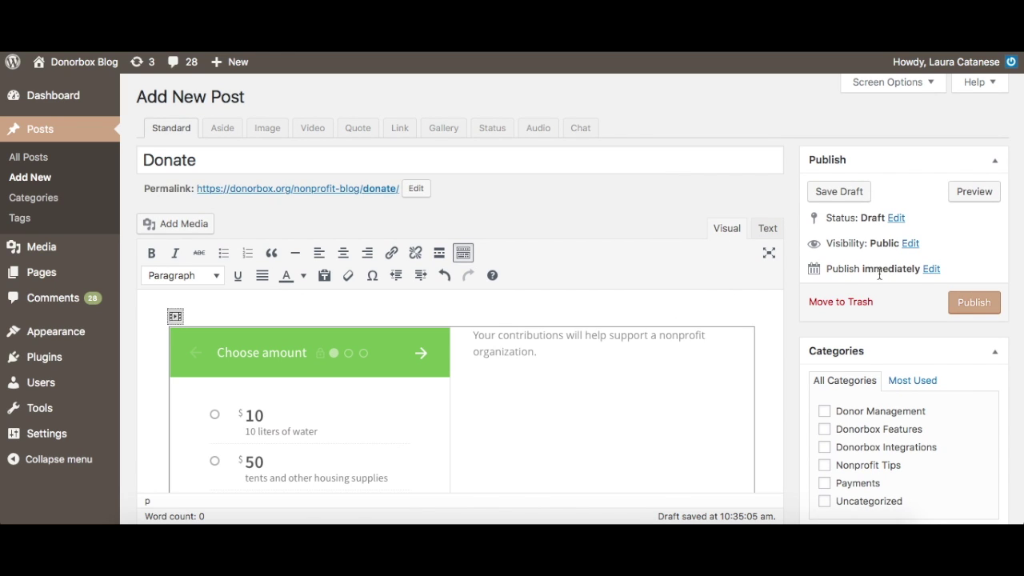
left_click(958, 305)
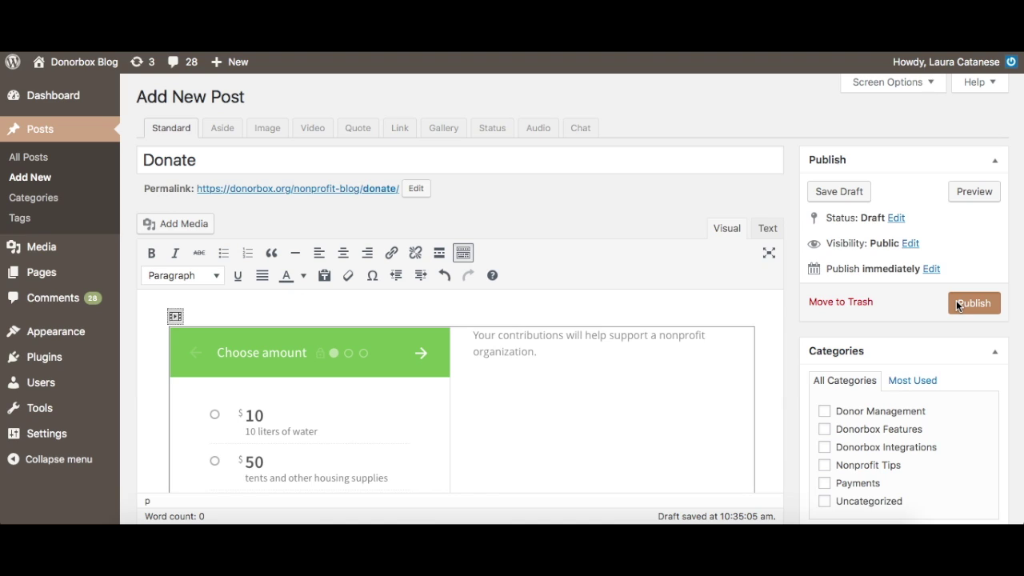